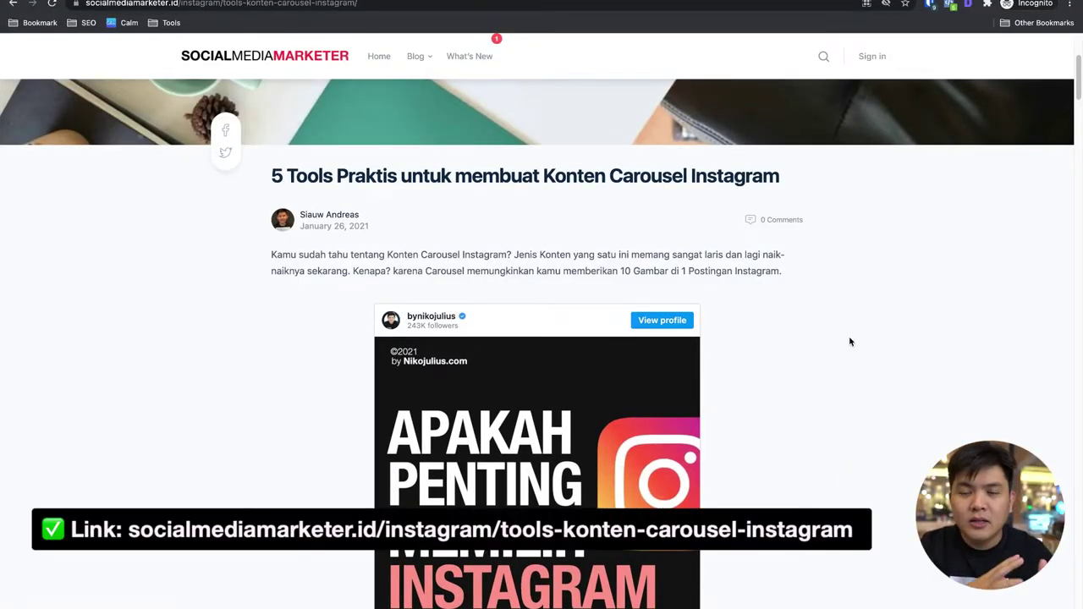
- Expand the article's Table of Contents to list Canva, Pinetools, Creator Studio, Flocked and background-removal tools
{"action": "scroll", "coordinate": [850, 342], "scroll_direction": "up", "scroll_amount": 2}
{"action": "scroll", "coordinate": [655, 331], "scroll_direction": "down", "scroll_amount": 3}
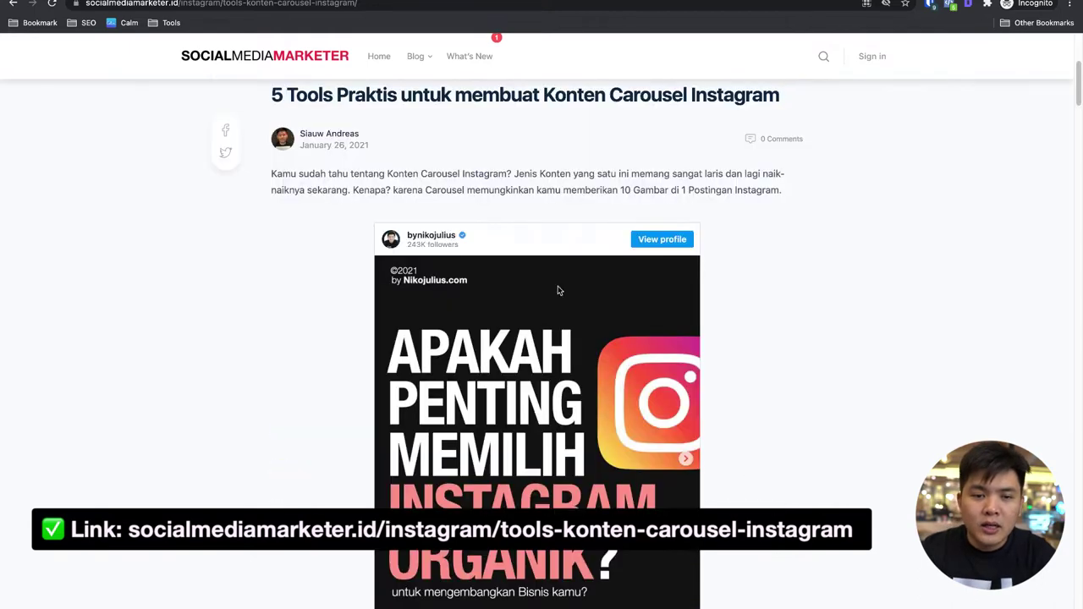
{"action": "triple_click", "coordinate": [489, 103]}
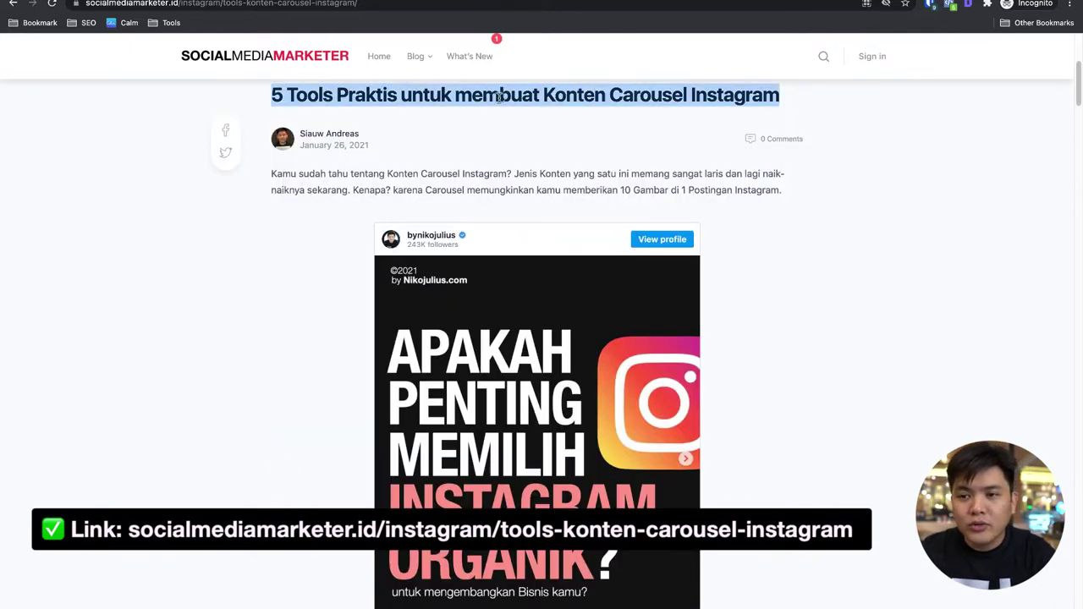
{"action": "left_click", "coordinate": [499, 98]}
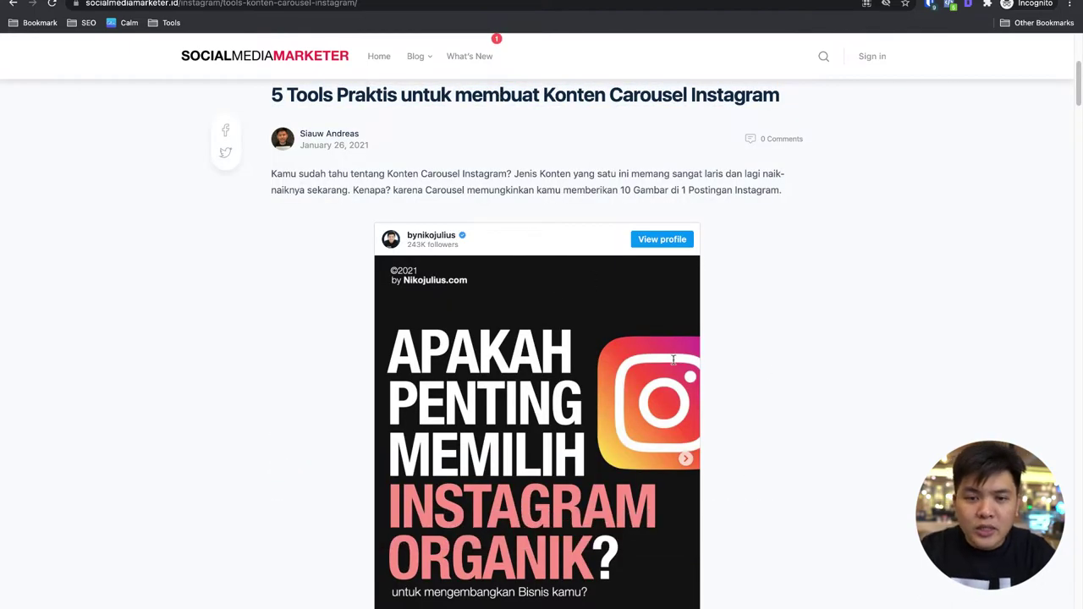
{"action": "scroll", "coordinate": [768, 370], "scroll_direction": "down", "scroll_amount": 3}
{"action": "scroll", "coordinate": [770, 373], "scroll_direction": "down", "scroll_amount": 5}
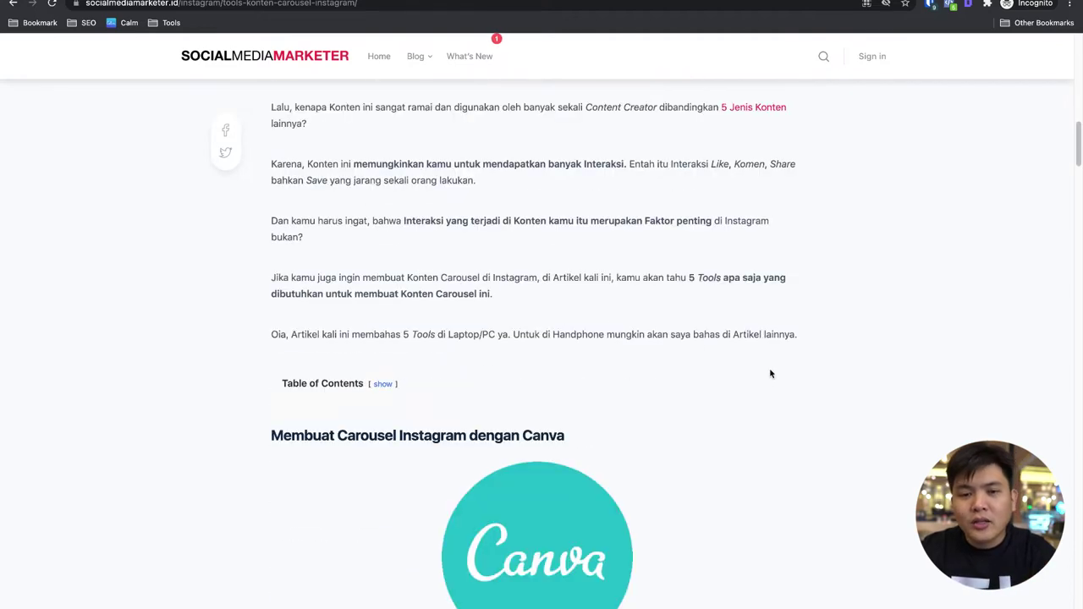
{"action": "left_click", "coordinate": [383, 385]}
{"action": "scroll", "coordinate": [474, 322], "scroll_direction": "down", "scroll_amount": 3}
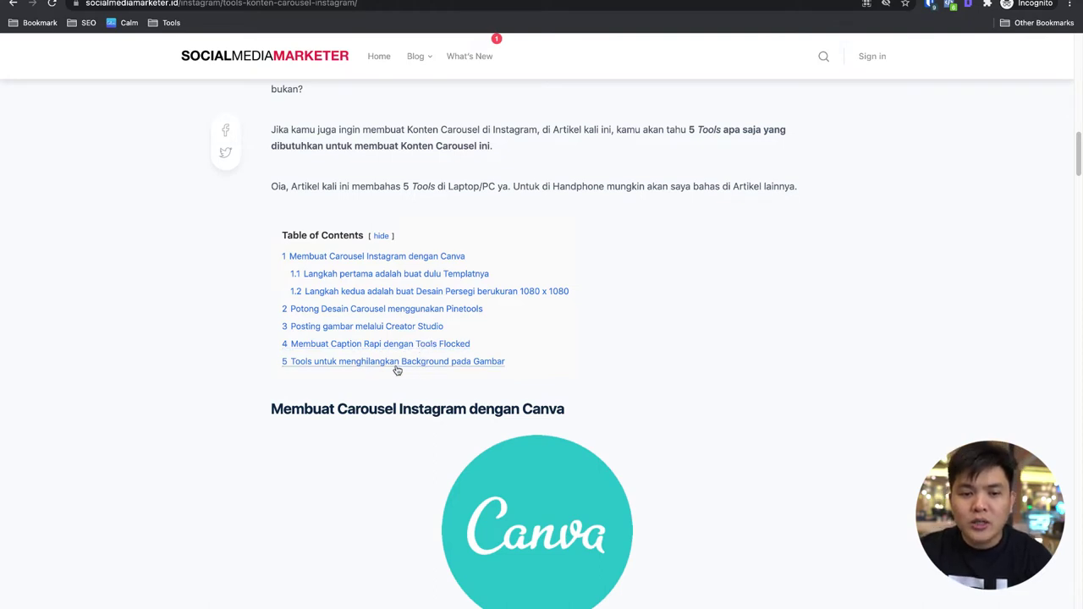
- Read through the Canva sizing section, highlighting the 1080 x 3 = 3240 calculation
{"action": "scroll", "coordinate": [580, 363], "scroll_direction": "down", "scroll_amount": 6}
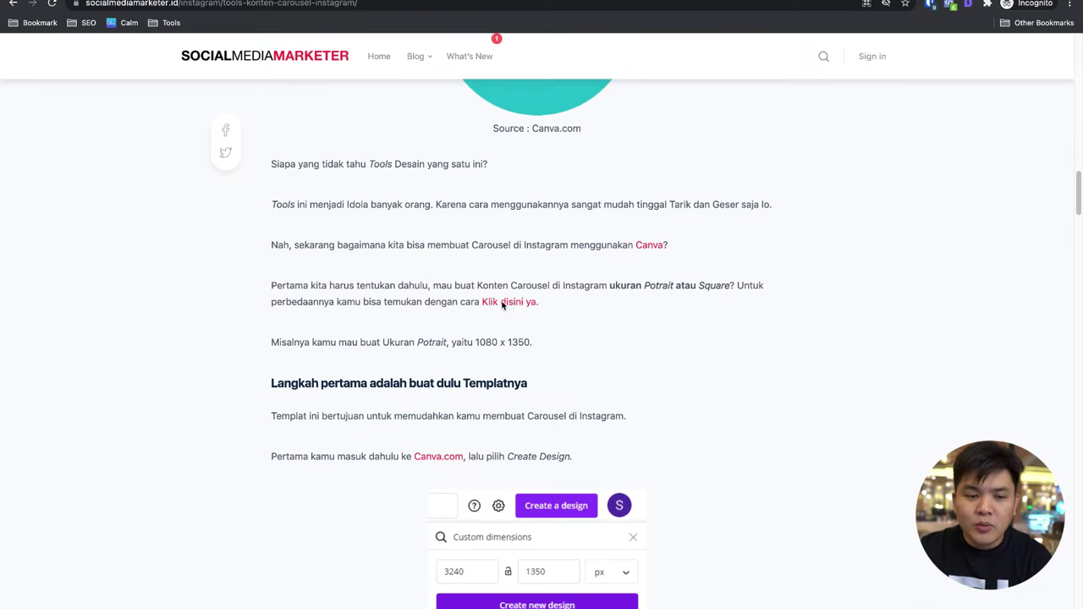
{"action": "scroll", "coordinate": [604, 312], "scroll_direction": "down", "scroll_amount": 2}
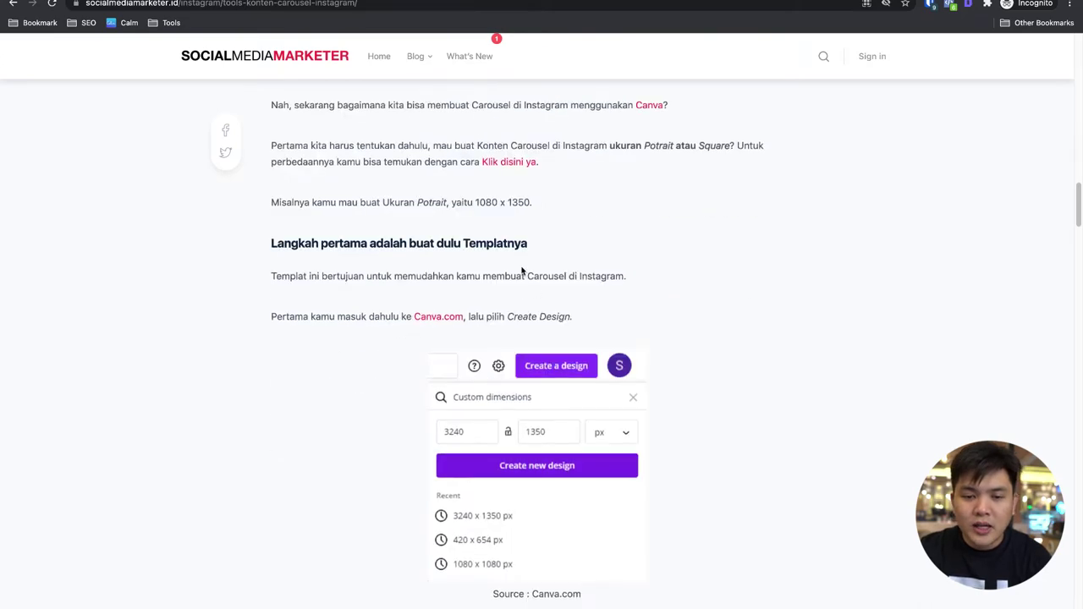
{"action": "scroll", "coordinate": [500, 298], "scroll_direction": "down", "scroll_amount": 1}
{"action": "scroll", "coordinate": [500, 300], "scroll_direction": "down", "scroll_amount": 2}
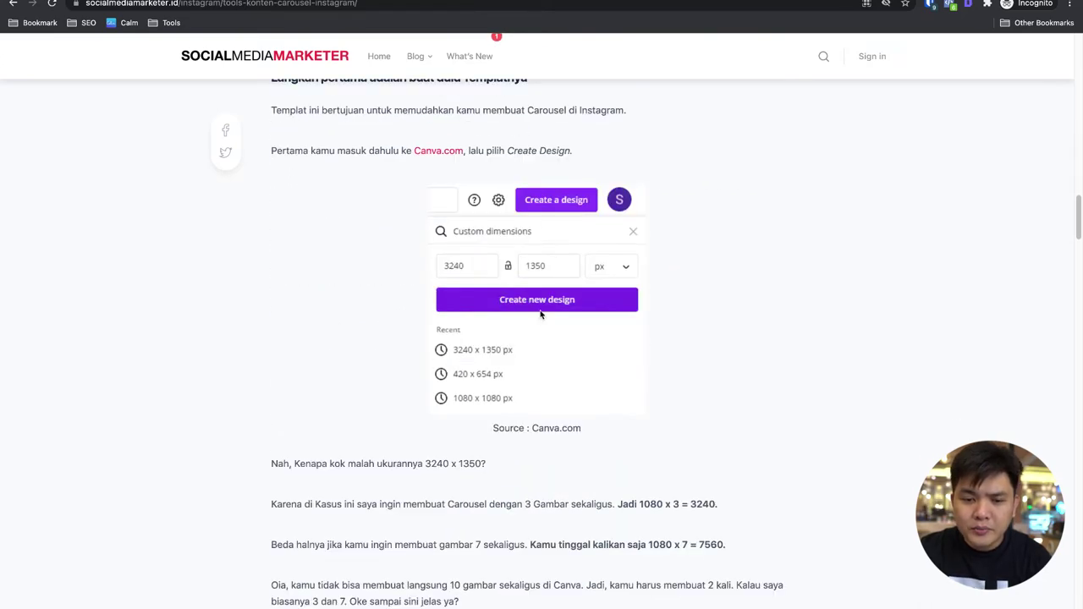
{"action": "scroll", "coordinate": [535, 353], "scroll_direction": "down", "scroll_amount": 2}
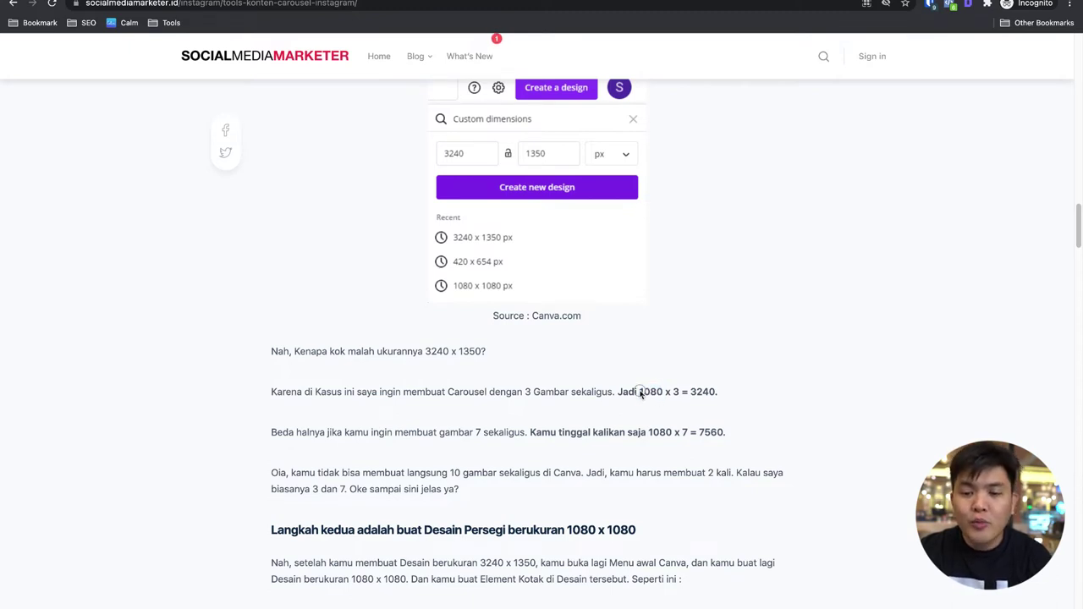
{"action": "left_click_drag", "start_coordinate": [641, 393], "coordinate": [715, 393]}
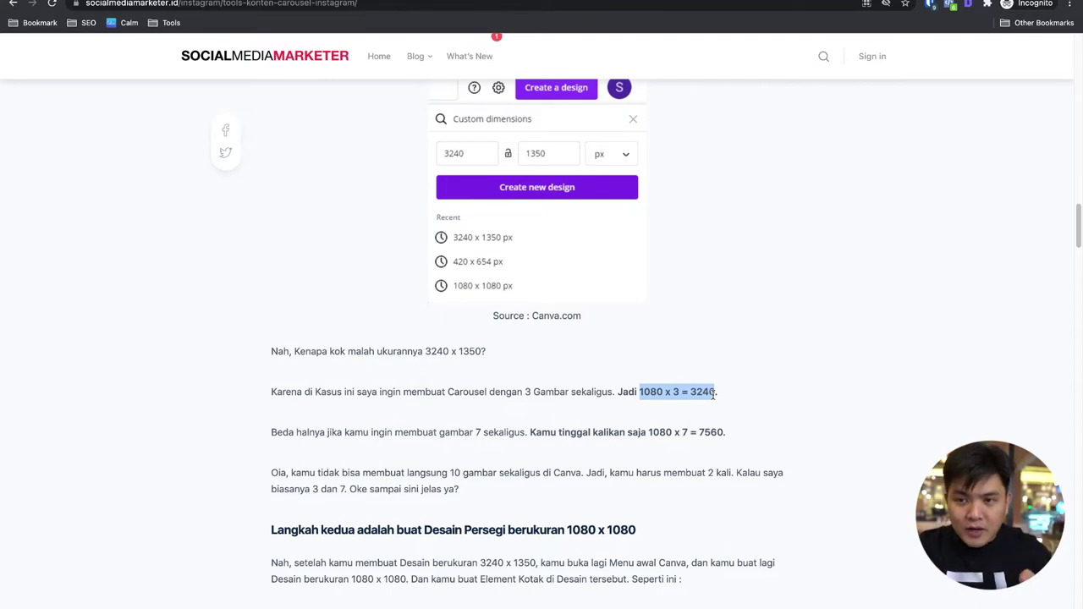
{"action": "left_click", "coordinate": [715, 393]}
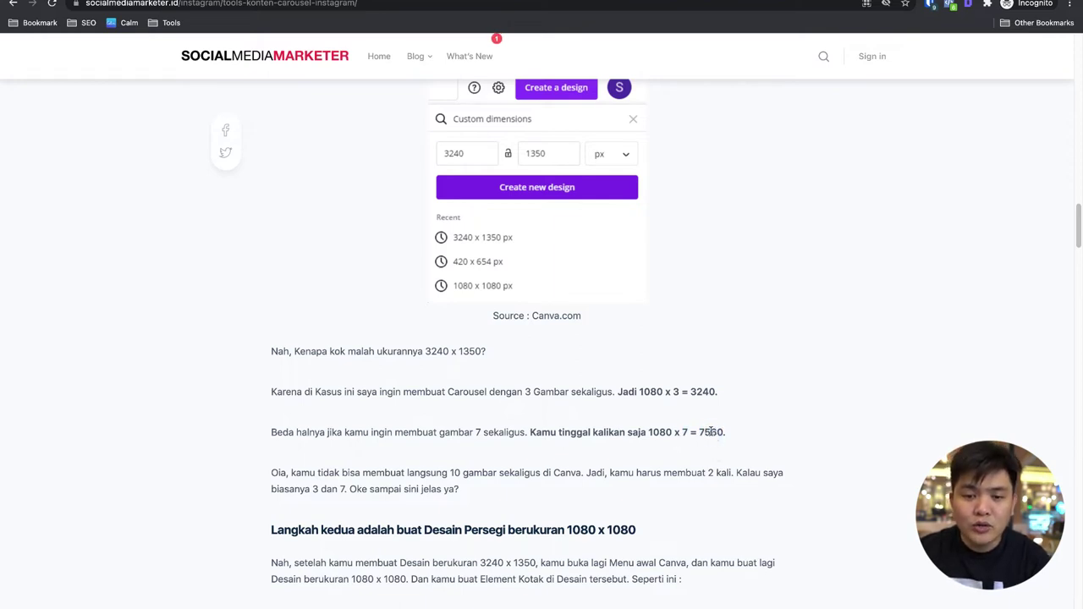
- Scroll past the remaining carousel steps to reach the VistaCreate home page
{"action": "scroll", "coordinate": [601, 449], "scroll_direction": "down", "scroll_amount": 4}
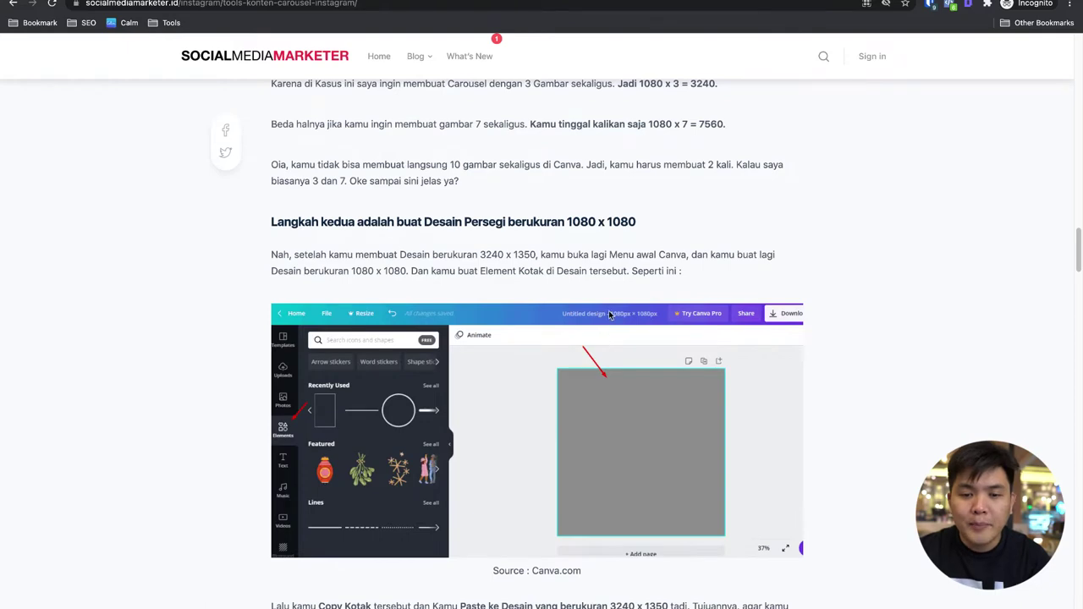
{"action": "scroll", "coordinate": [609, 313], "scroll_direction": "down", "scroll_amount": 3}
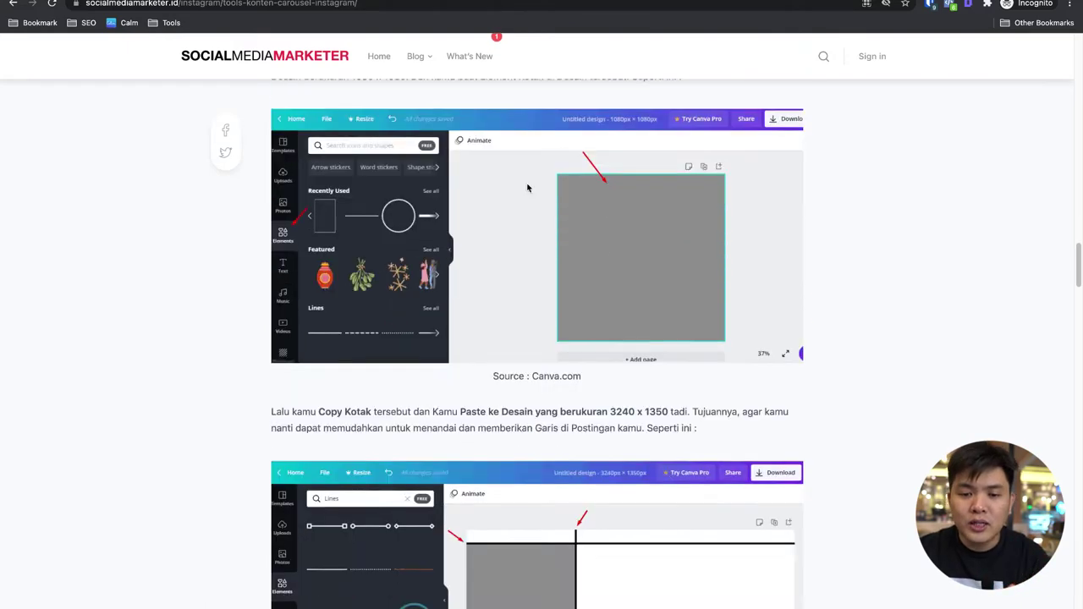
{"action": "scroll", "coordinate": [592, 294], "scroll_direction": "down", "scroll_amount": 4}
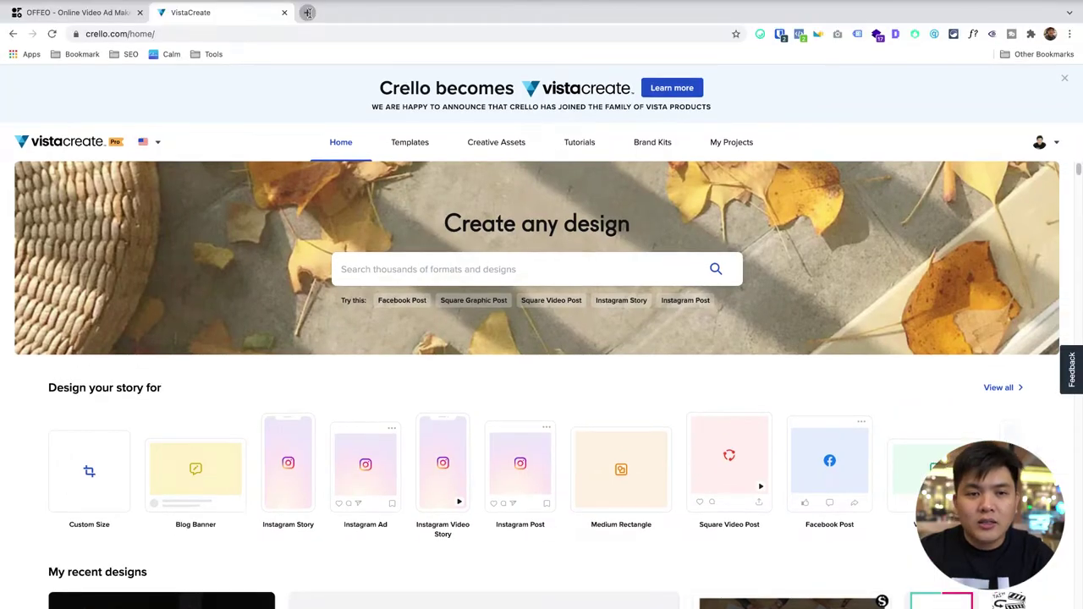
- Load canva.com in a fresh Chrome tab
{"action": "left_click", "coordinate": [308, 12]}
{"action": "type", "text": "canva.com"}
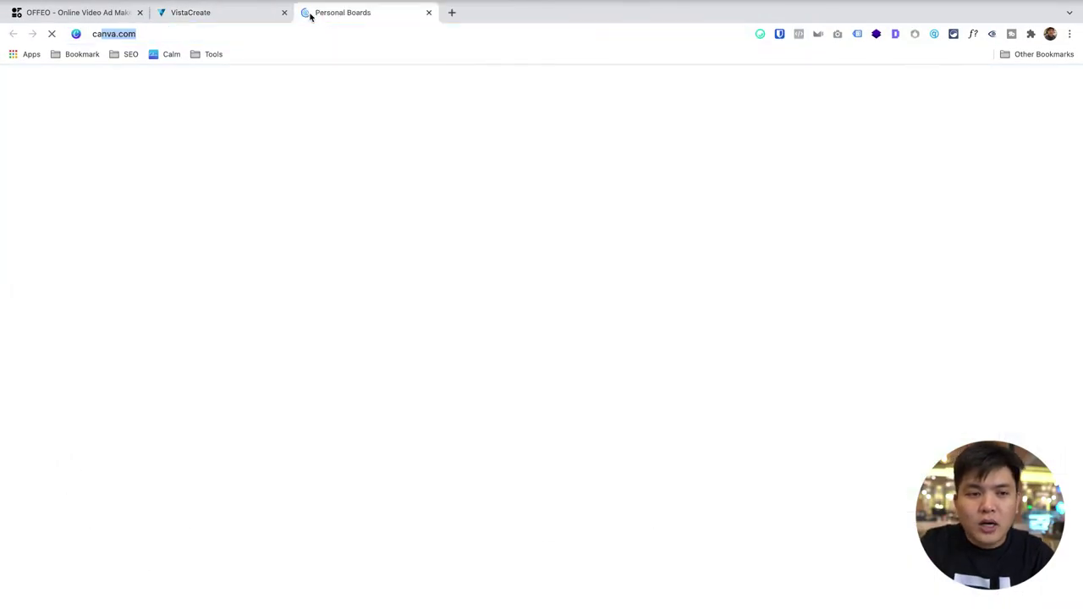
{"action": "key", "text": "Return"}
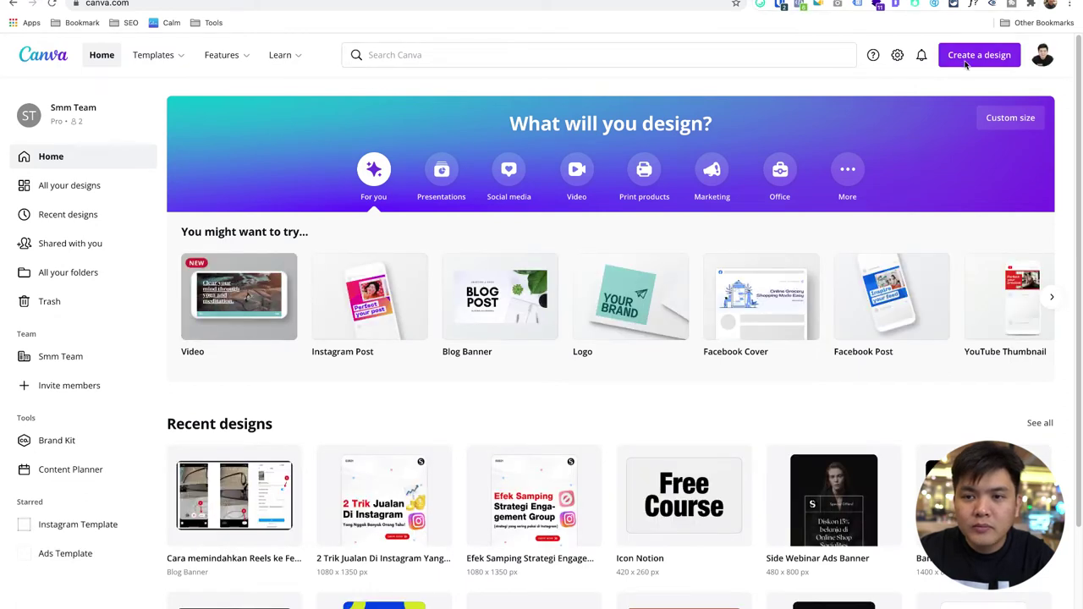
- Open Custom size and start entering the width and height in pixels
{"action": "left_click", "coordinate": [1007, 118]}
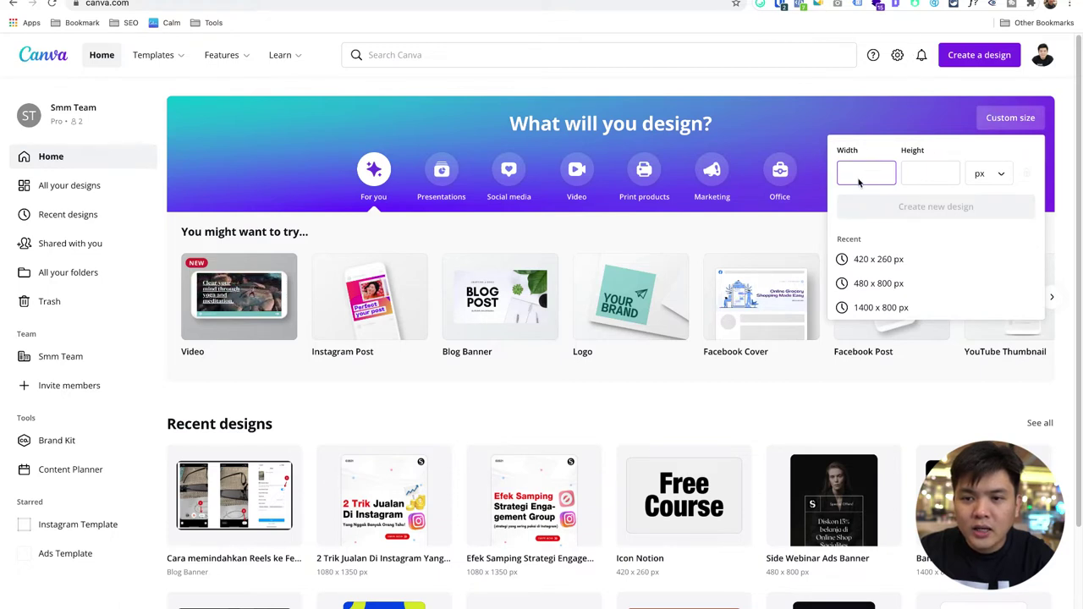
{"action": "type", "text": "3270"}
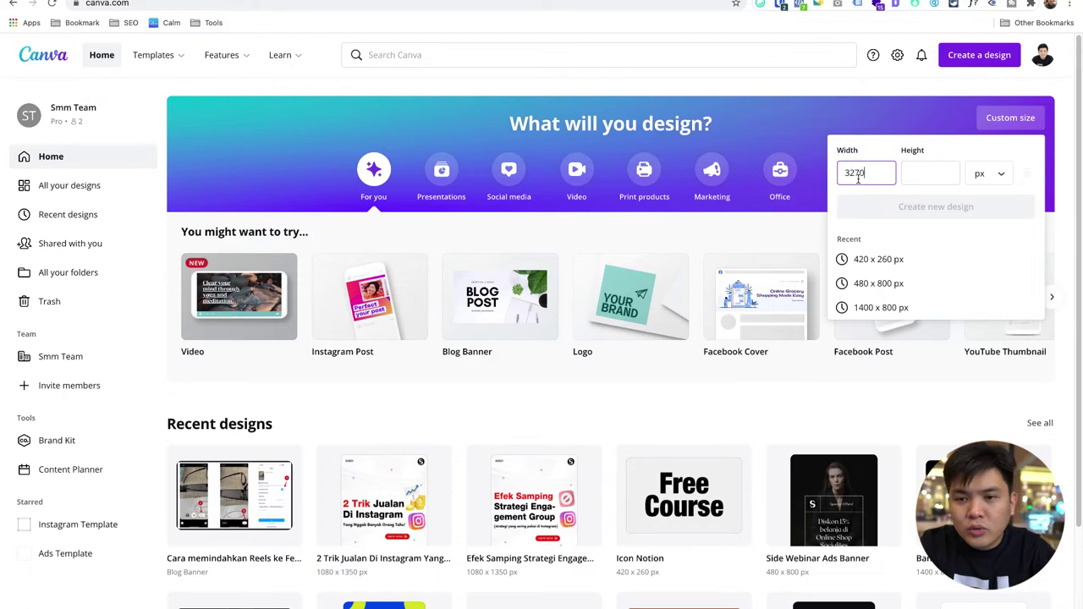
{"action": "key", "text": "Tab"}
{"action": "type", "text": "8"}
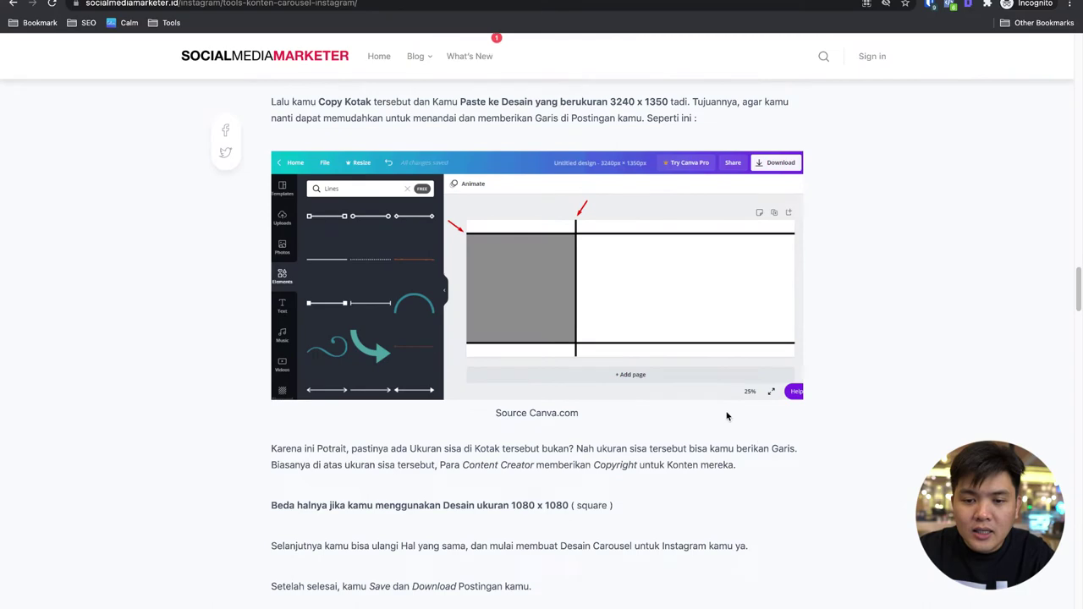
{"action": "scroll", "coordinate": [726, 416], "scroll_direction": "up", "scroll_amount": 2}
{"action": "scroll", "coordinate": [726, 416], "scroll_direction": "up", "scroll_amount": 3}
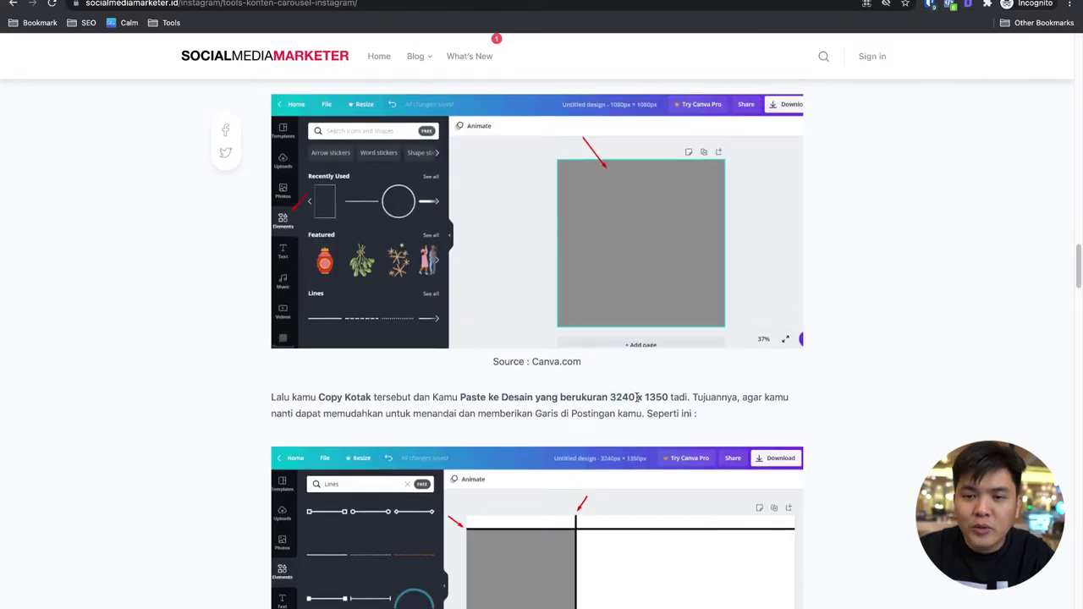
{"action": "scroll", "coordinate": [638, 397], "scroll_direction": "up", "scroll_amount": 5}
{"action": "scroll", "coordinate": [648, 254], "scroll_direction": "up", "scroll_amount": 1}
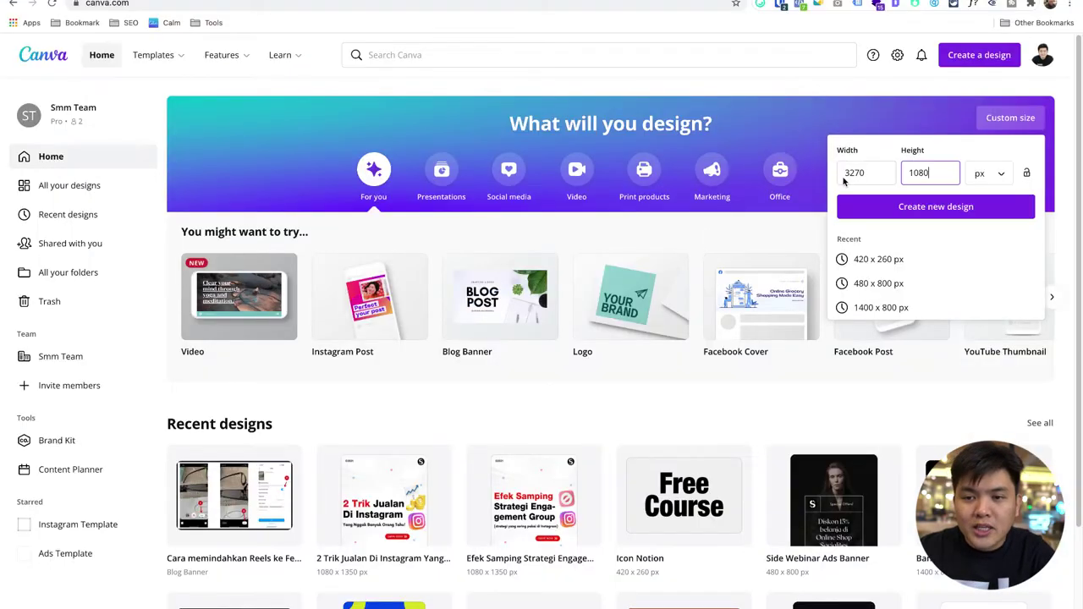
- Correct the width to 7560 and create the 7560 × 1080 px design
{"action": "double_click", "coordinate": [848, 173]}
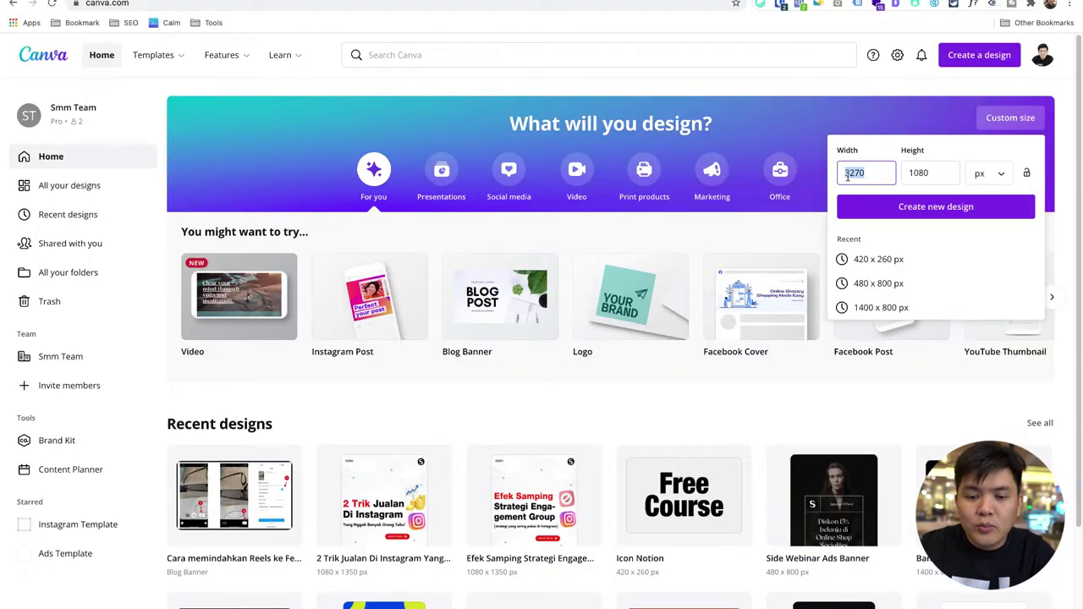
{"action": "key", "text": "BackSpace"}
{"action": "key", "text": "alt+Tab"}
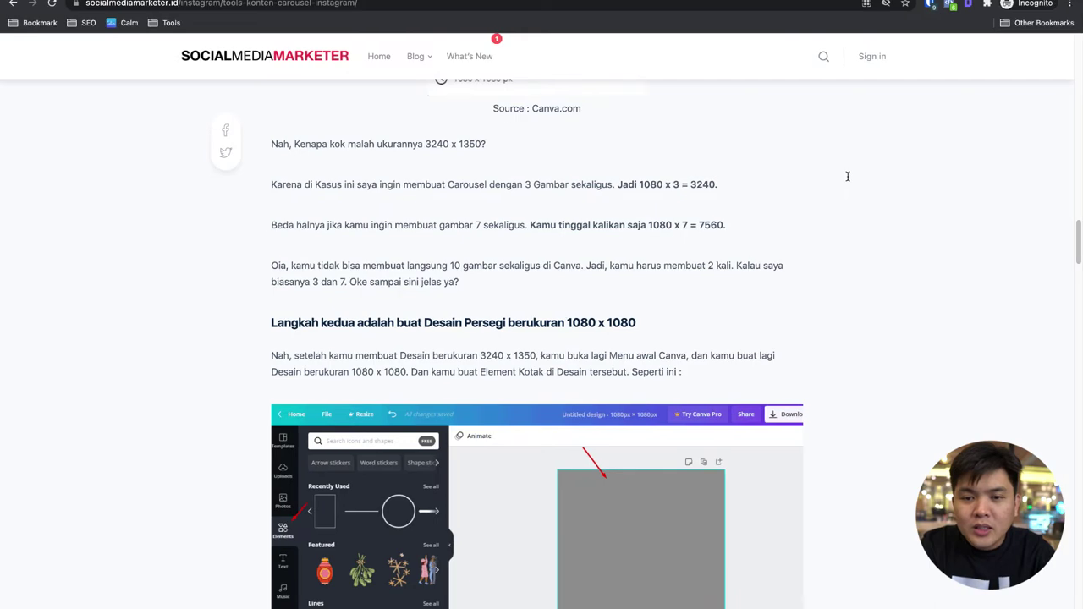
{"action": "key", "text": "alt+Tab"}
{"action": "type", "text": "7560"}
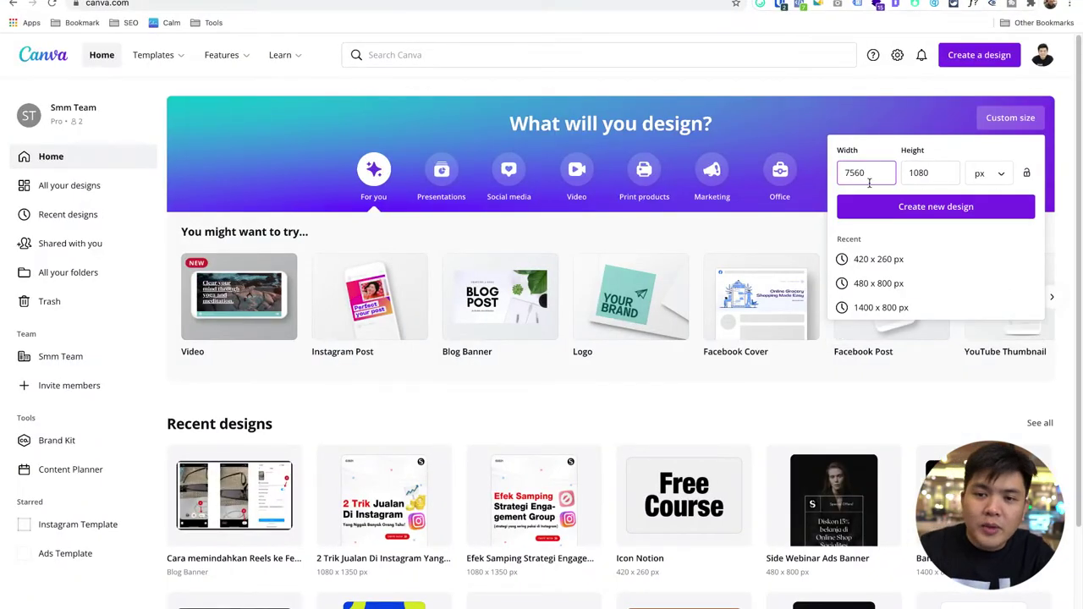
{"action": "left_click", "coordinate": [933, 208]}
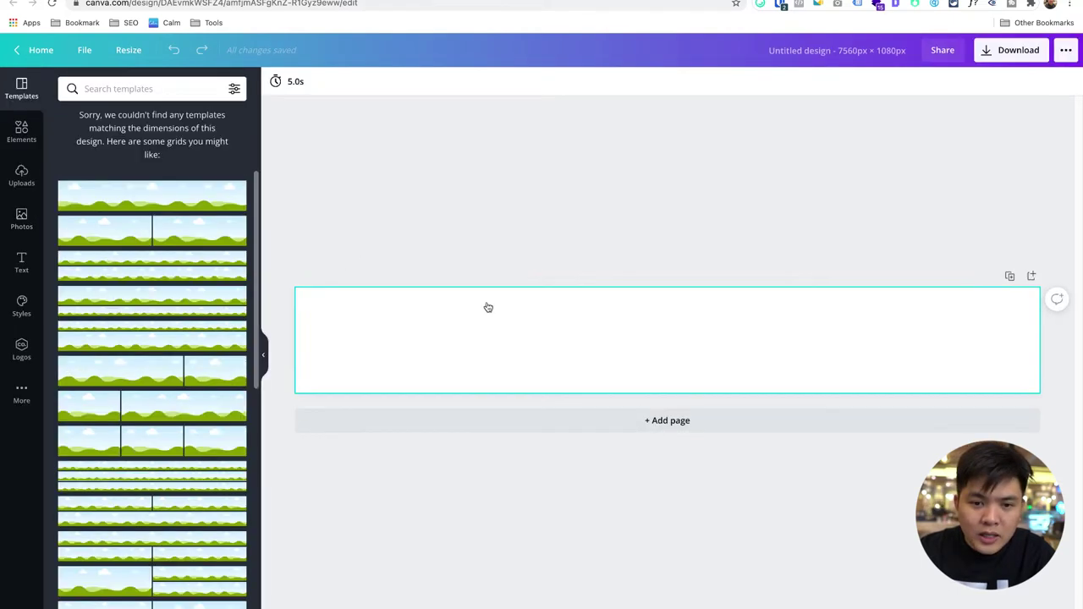
{"action": "left_click", "coordinate": [487, 307]}
{"action": "left_click", "coordinate": [479, 281]}
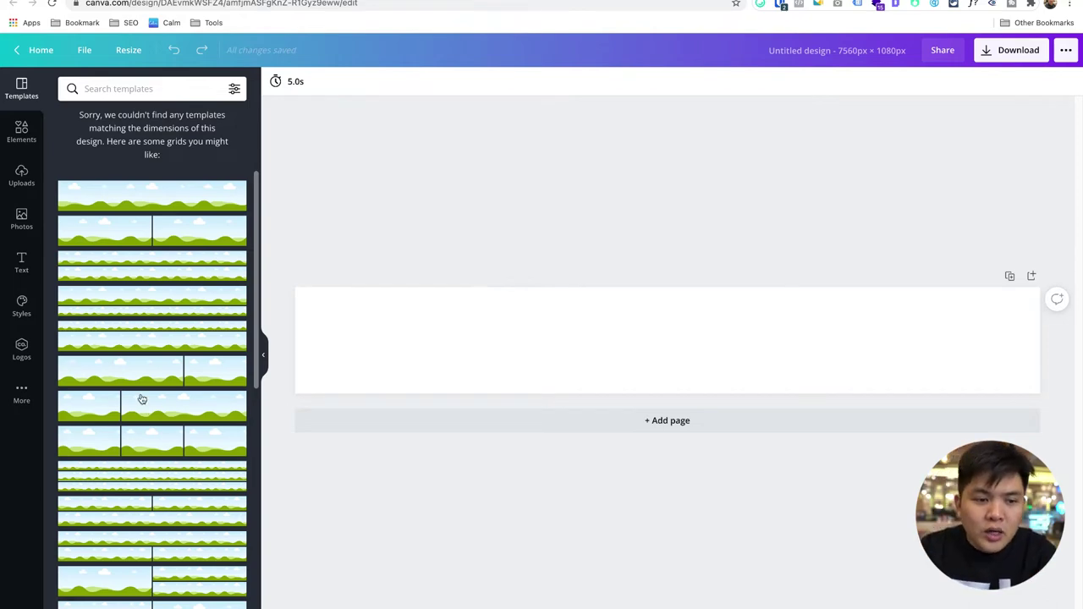
{"action": "scroll", "coordinate": [146, 383], "scroll_direction": "down", "scroll_amount": 3}
{"action": "scroll", "coordinate": [145, 382], "scroll_direction": "down", "scroll_amount": 5}
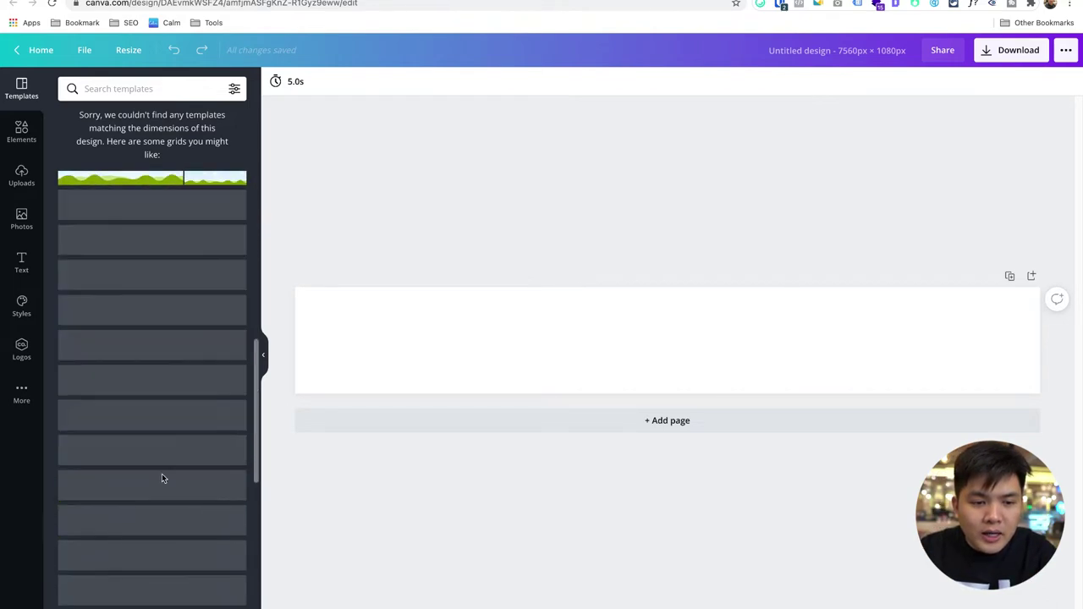
{"action": "scroll", "coordinate": [183, 337], "scroll_direction": "down", "scroll_amount": 3}
{"action": "scroll", "coordinate": [183, 337], "scroll_direction": "down", "scroll_amount": 3}
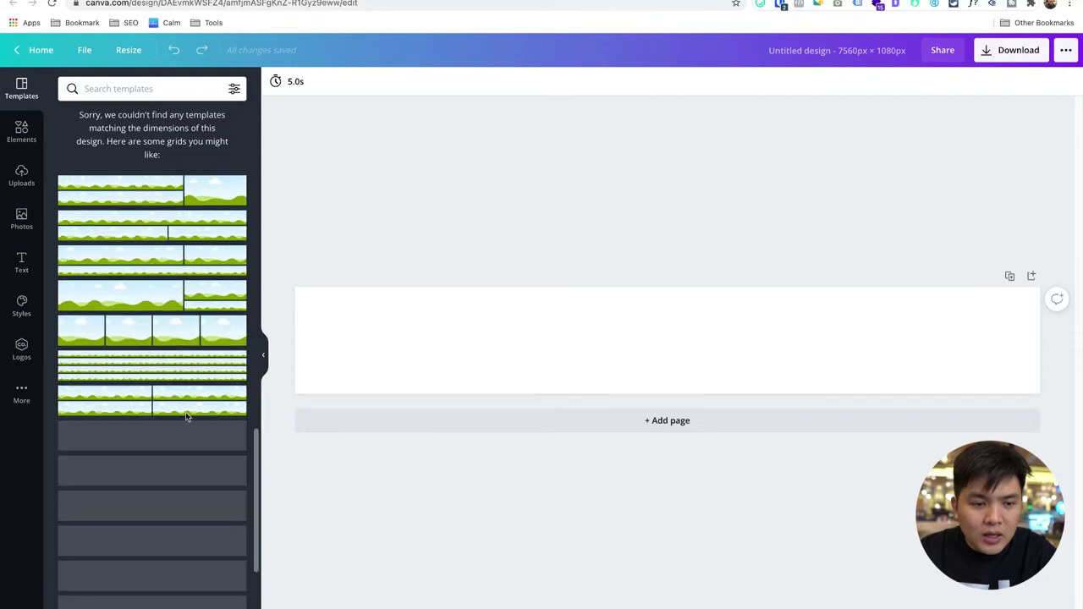
{"action": "scroll", "coordinate": [166, 343], "scroll_direction": "down", "scroll_amount": 5}
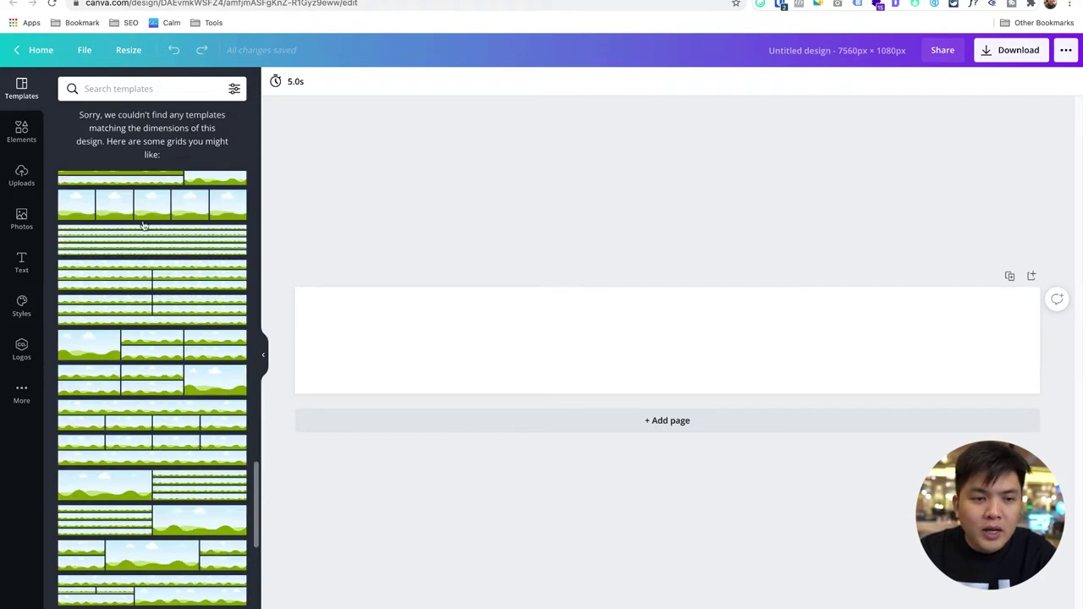
{"action": "scroll", "coordinate": [167, 338], "scroll_direction": "down", "scroll_amount": 5}
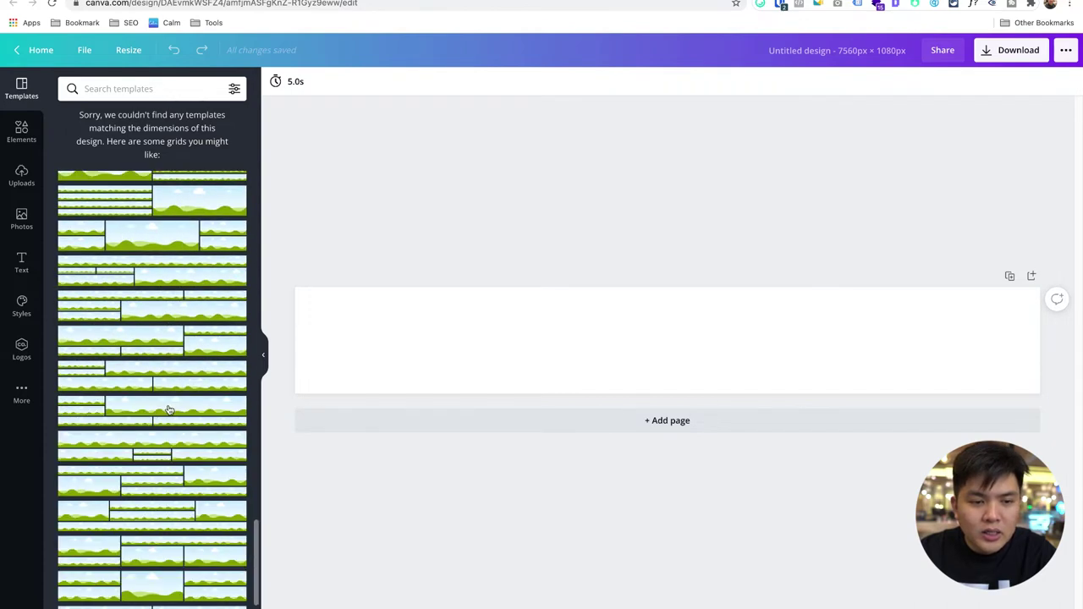
{"action": "scroll", "coordinate": [168, 409], "scroll_direction": "down", "scroll_amount": 5}
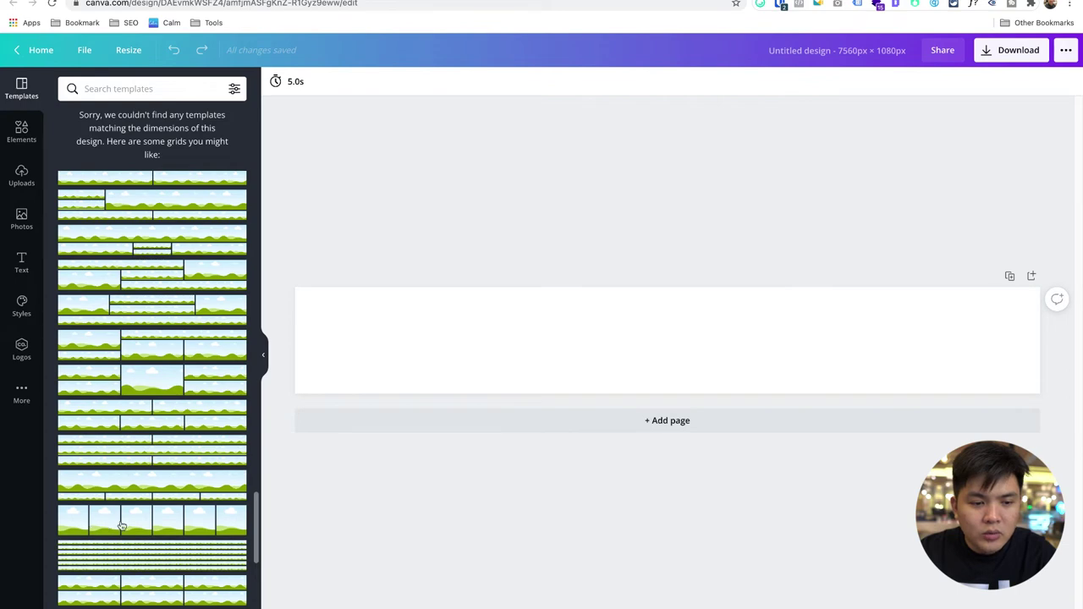
{"action": "scroll", "coordinate": [230, 524], "scroll_direction": "down", "scroll_amount": 5}
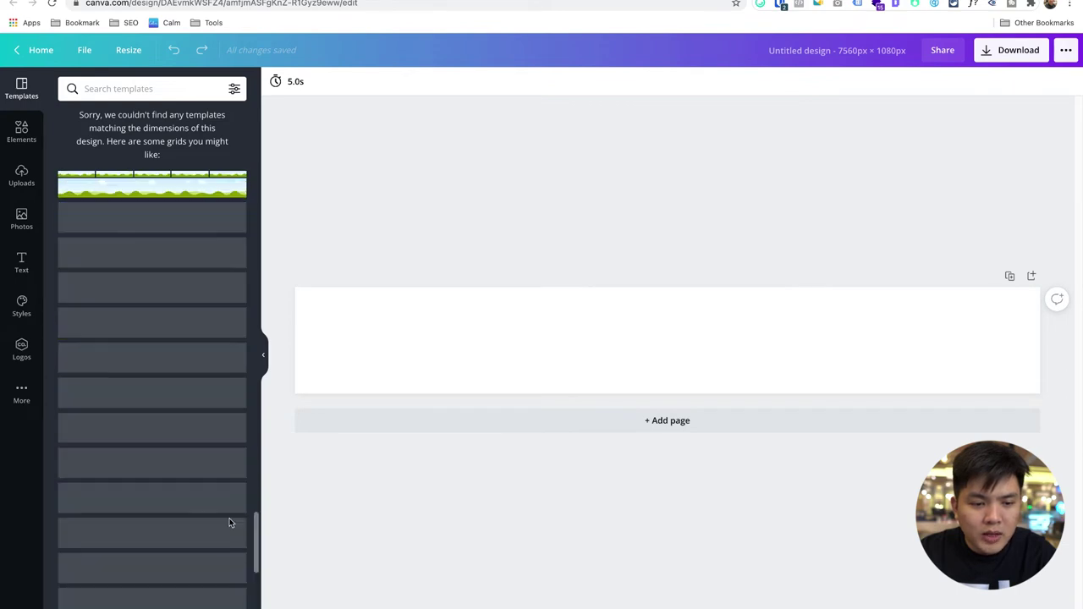
{"action": "scroll", "coordinate": [200, 455], "scroll_direction": "down", "scroll_amount": 5}
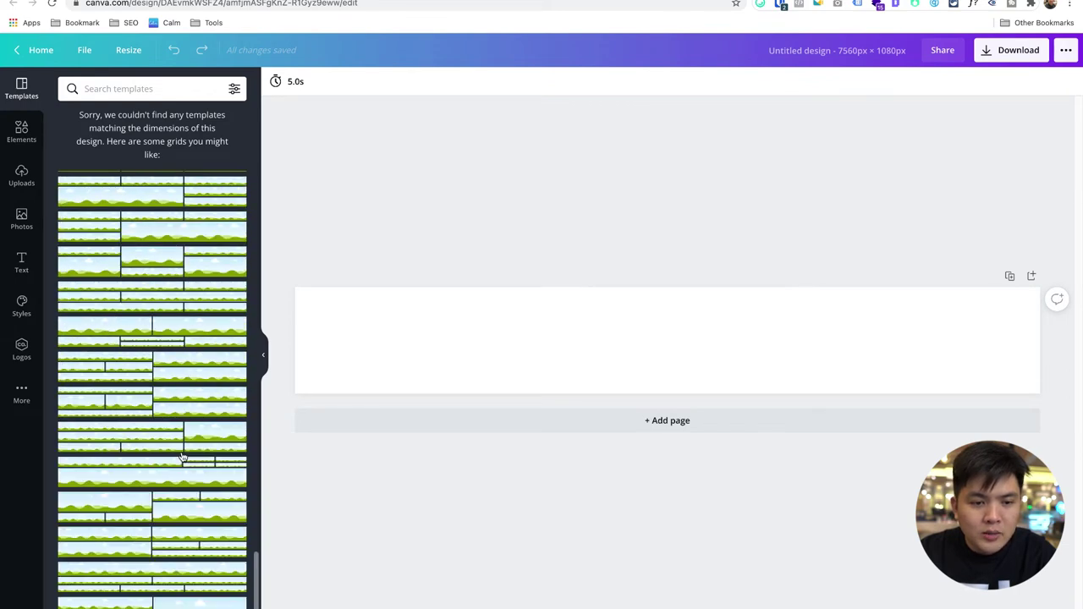
{"action": "scroll", "coordinate": [182, 457], "scroll_direction": "down", "scroll_amount": 5}
{"action": "scroll", "coordinate": [182, 457], "scroll_direction": "down", "scroll_amount": 3}
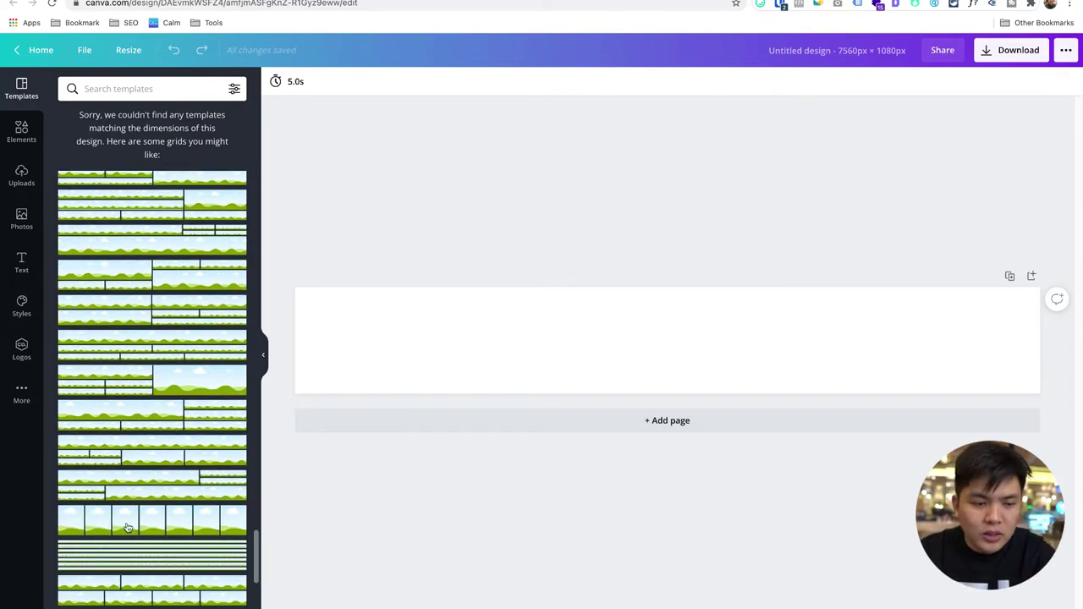
- Apply the seven-frame landscape grid across the canvas, then add and resize a square outline
{"action": "left_click", "coordinate": [209, 523]}
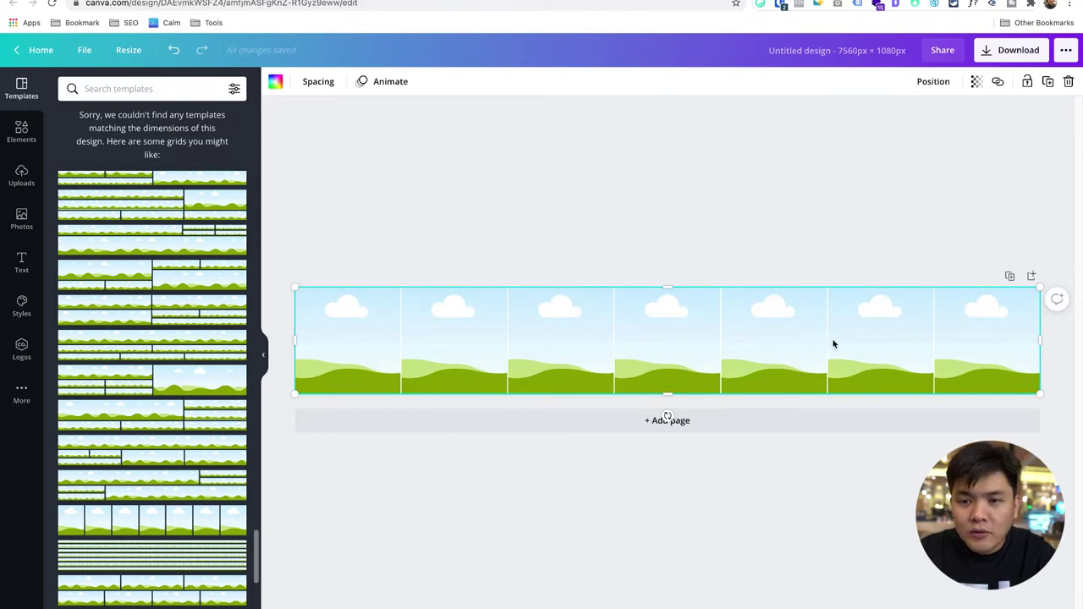
{"action": "left_click", "coordinate": [527, 226]}
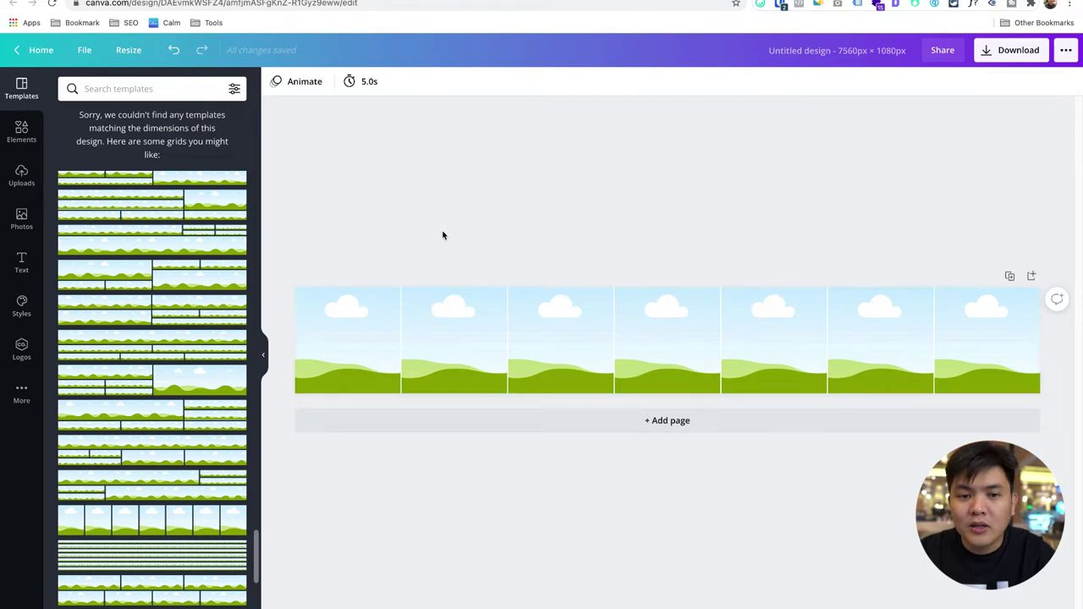
{"action": "left_click", "coordinate": [21, 131]}
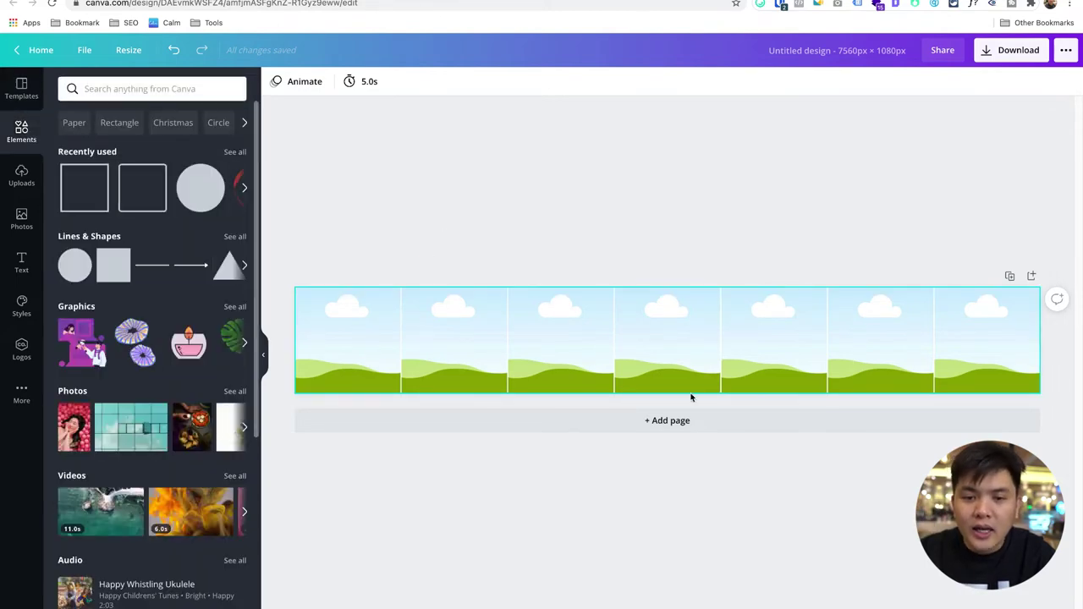
{"action": "left_click", "coordinate": [72, 198]}
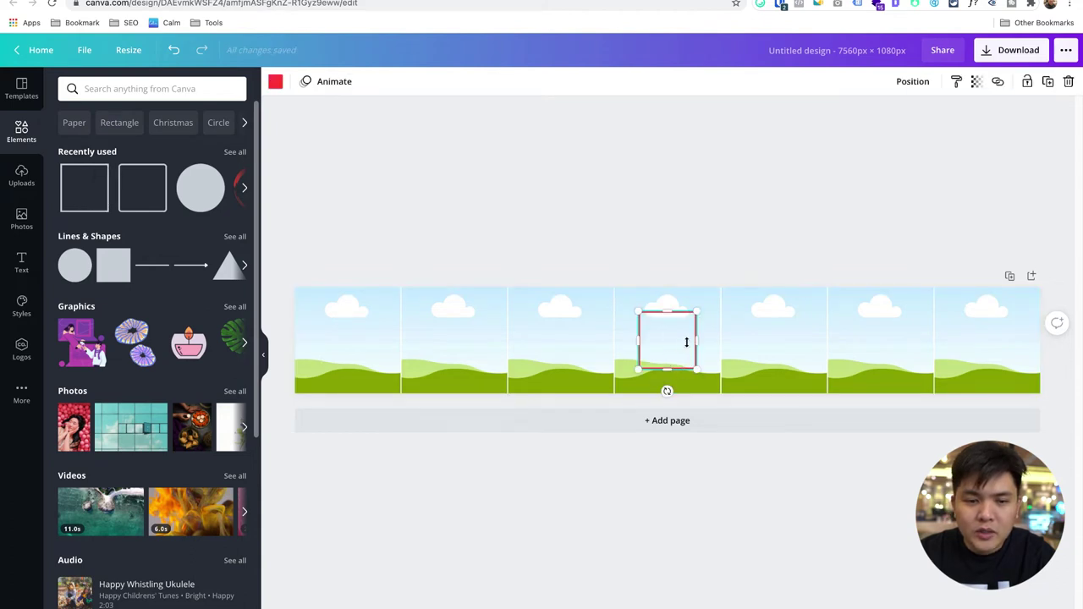
{"action": "left_click_drag", "start_coordinate": [696, 341], "coordinate": [718, 341]}
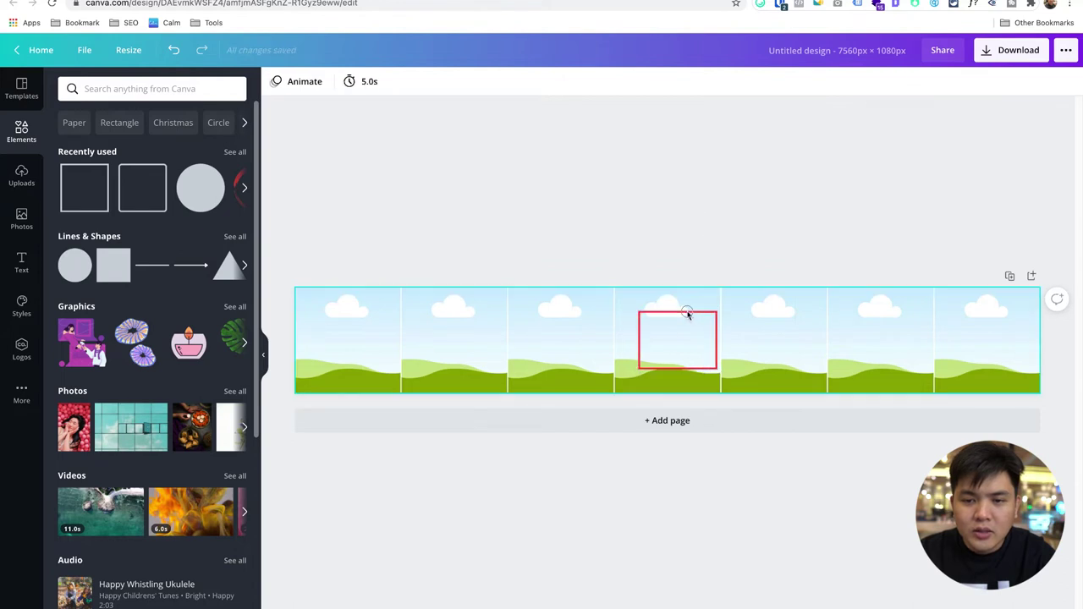
{"action": "mouse_move", "coordinate": [686, 309]}
{"action": "left_mouse_down"}
{"action": "mouse_move", "coordinate": [460, 300]}
{"action": "mouse_move", "coordinate": [733, 327]}
{"action": "mouse_move", "coordinate": [705, 356]}
{"action": "left_mouse_up"}
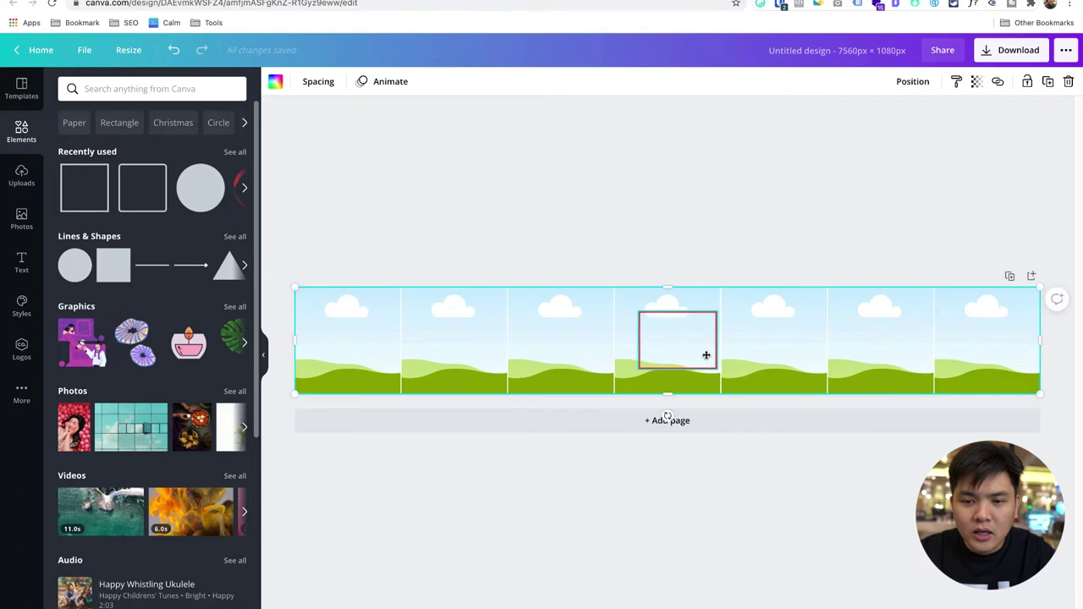
{"action": "left_click", "coordinate": [701, 369]}
- Delete the outline and fill the frames with balloon, rider, silhouette, dancers, mirror, lakeside and cat photos
{"action": "key", "text": "Delete"}
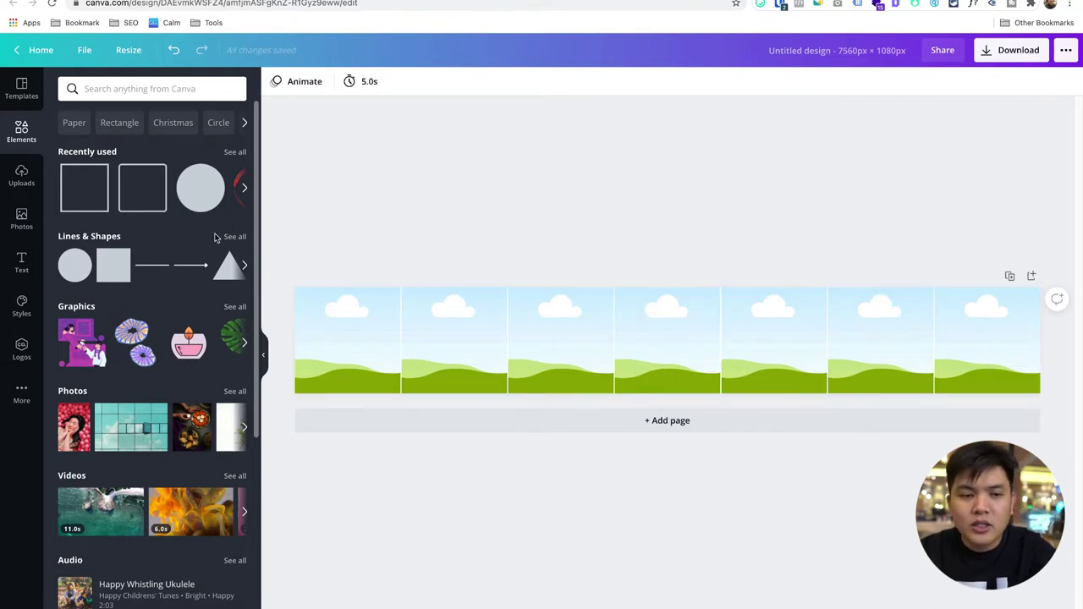
{"action": "left_click", "coordinate": [74, 428]}
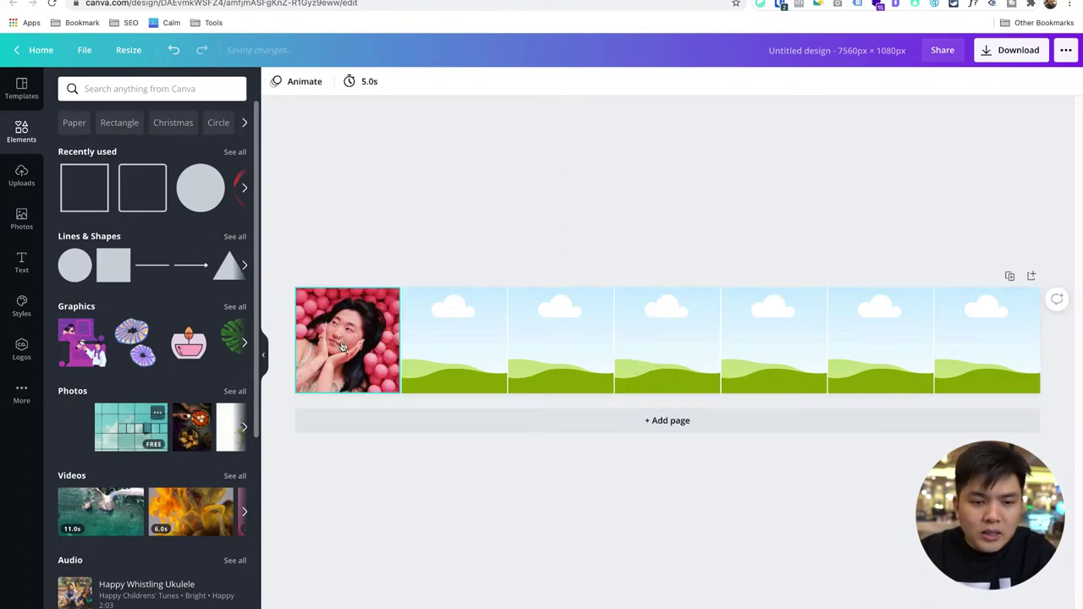
{"action": "left_click", "coordinate": [148, 423]}
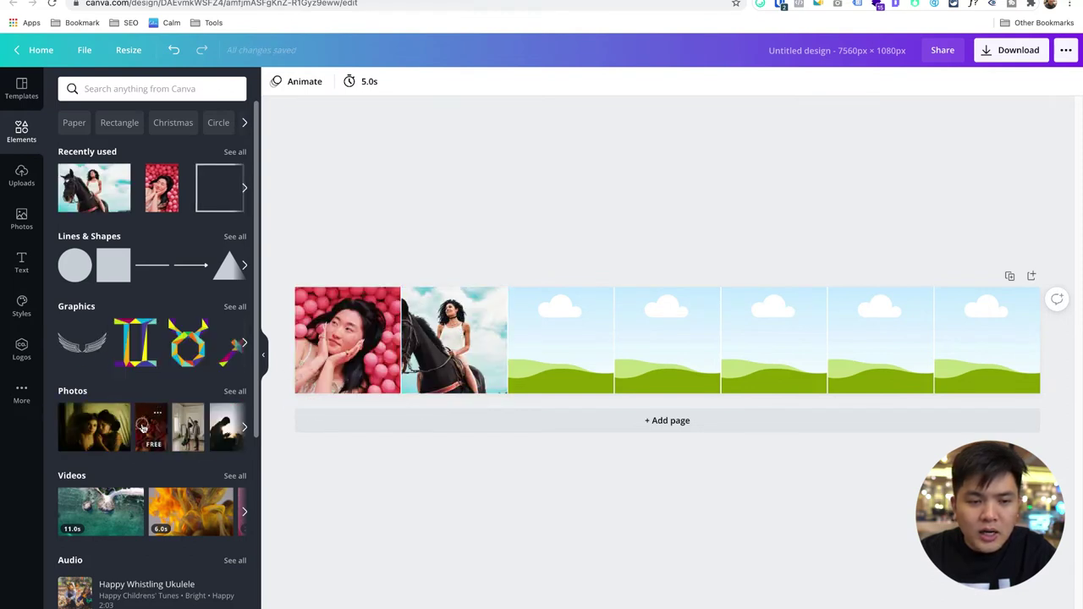
{"action": "left_click_drag", "start_coordinate": [142, 429], "coordinate": [305, 409]}
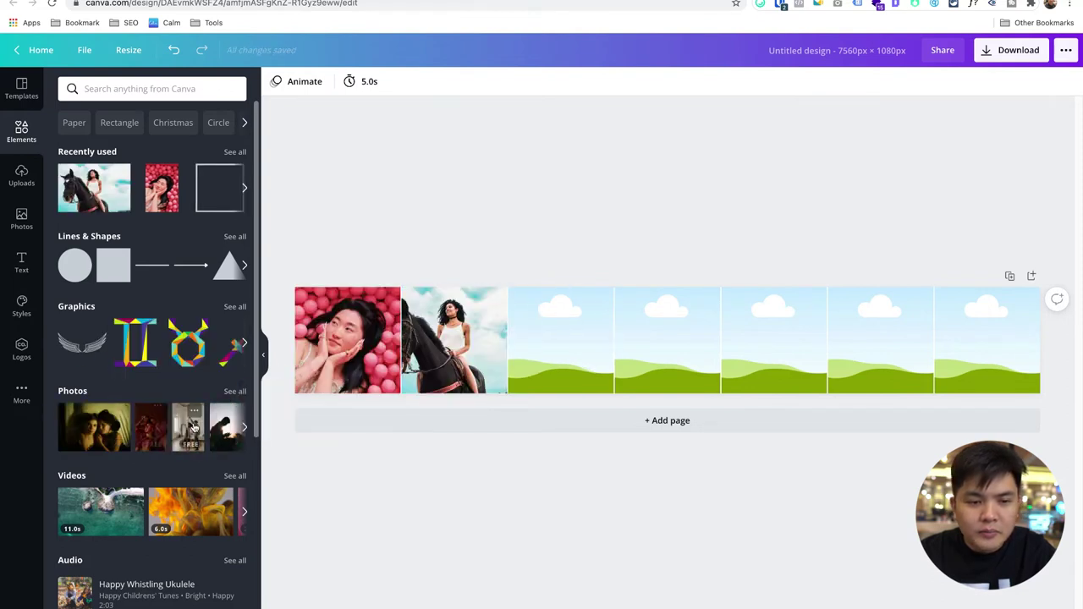
{"action": "left_click_drag", "start_coordinate": [193, 428], "coordinate": [652, 338]}
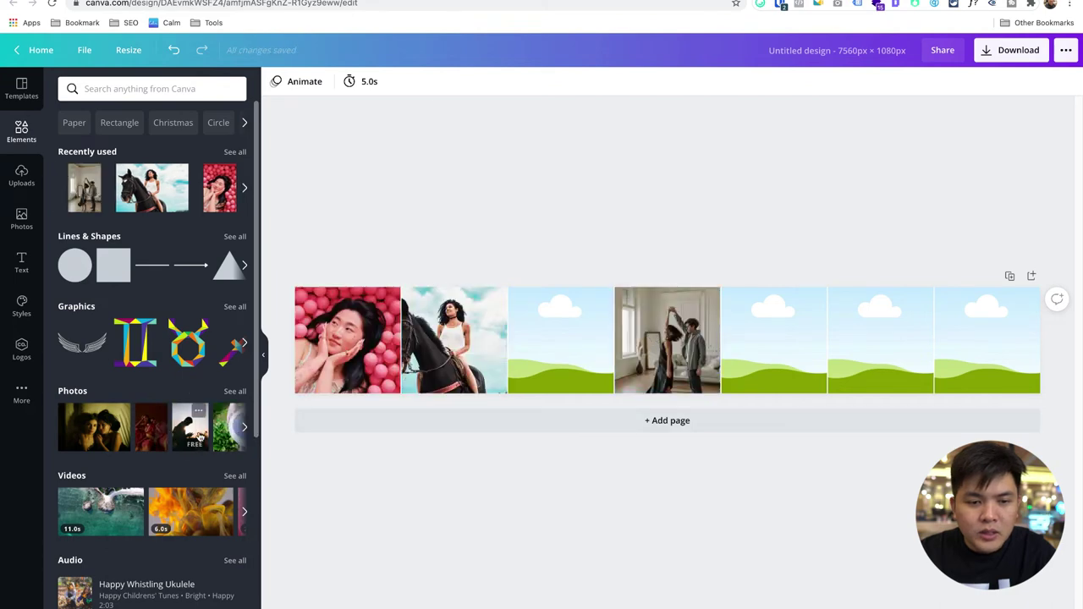
{"action": "left_click_drag", "start_coordinate": [199, 434], "coordinate": [561, 338]}
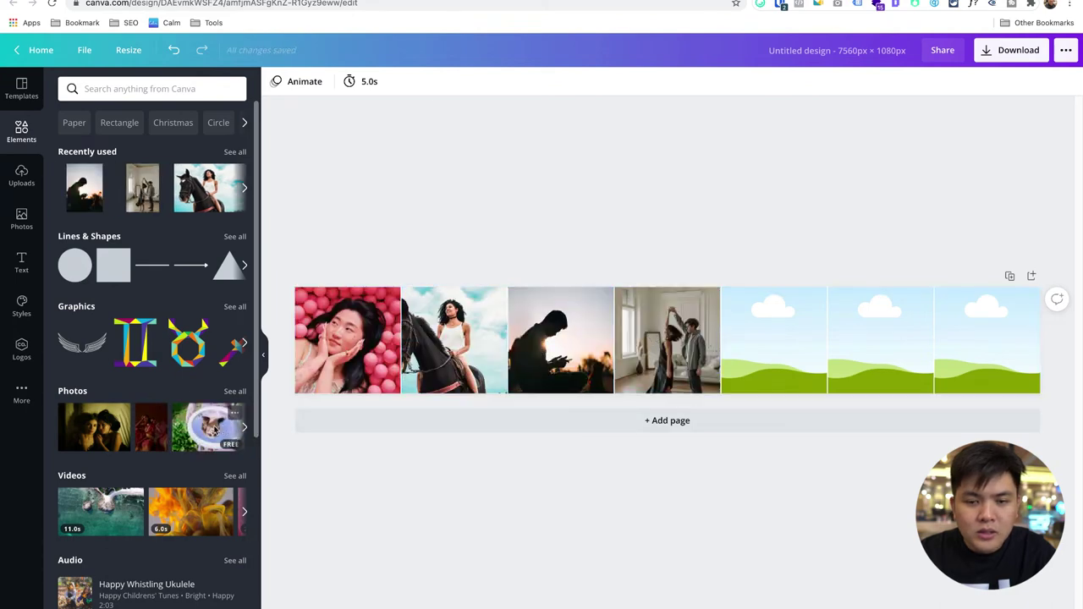
{"action": "left_click_drag", "start_coordinate": [216, 432], "coordinate": [773, 339]}
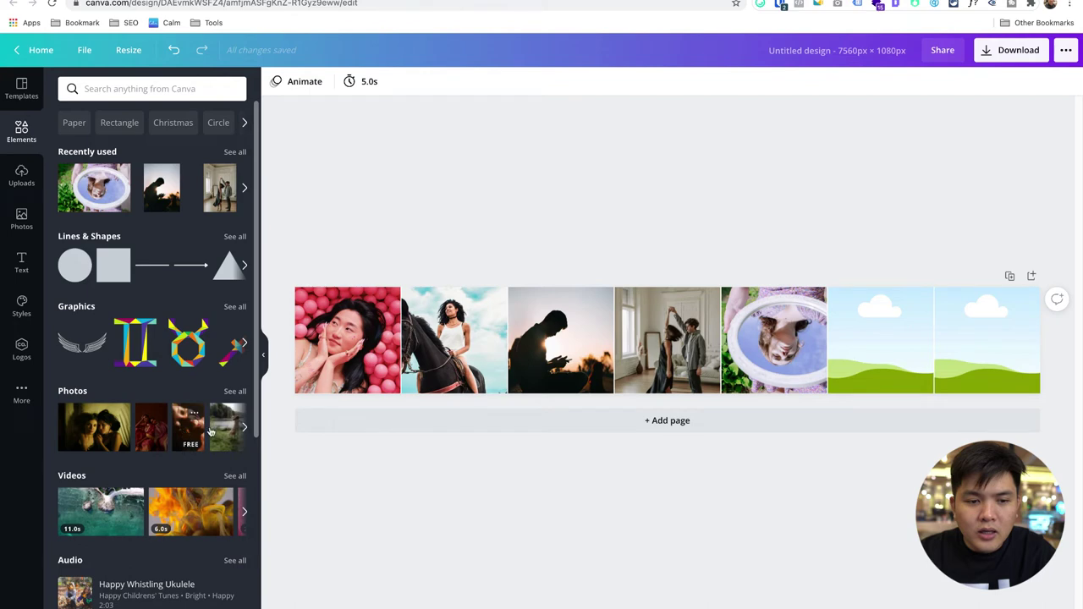
{"action": "left_click_drag", "start_coordinate": [248, 422], "coordinate": [880, 339]}
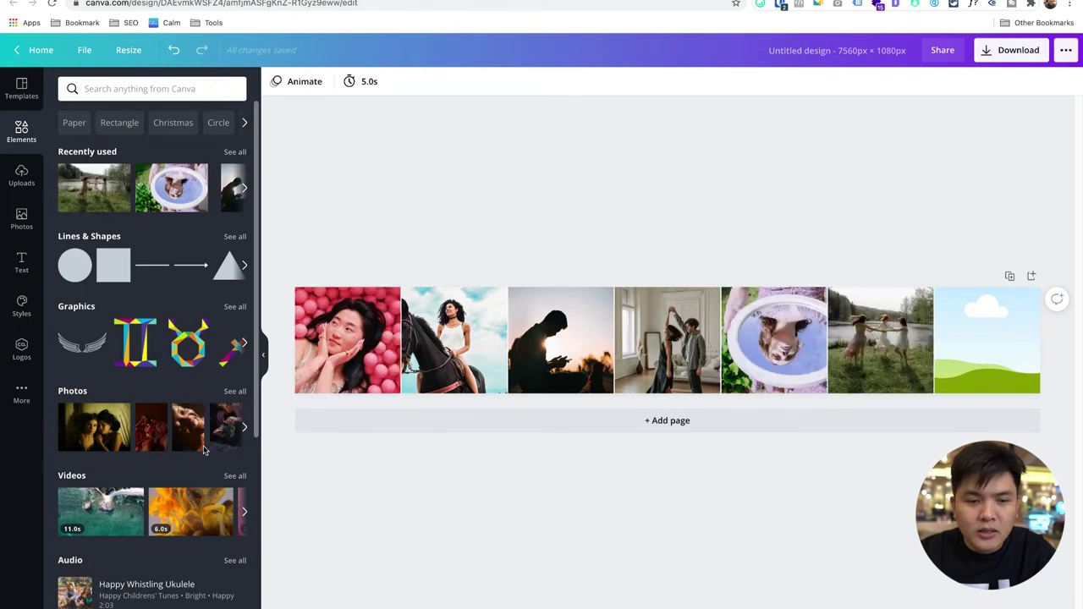
{"action": "left_click_drag", "start_coordinate": [218, 434], "coordinate": [987, 338]}
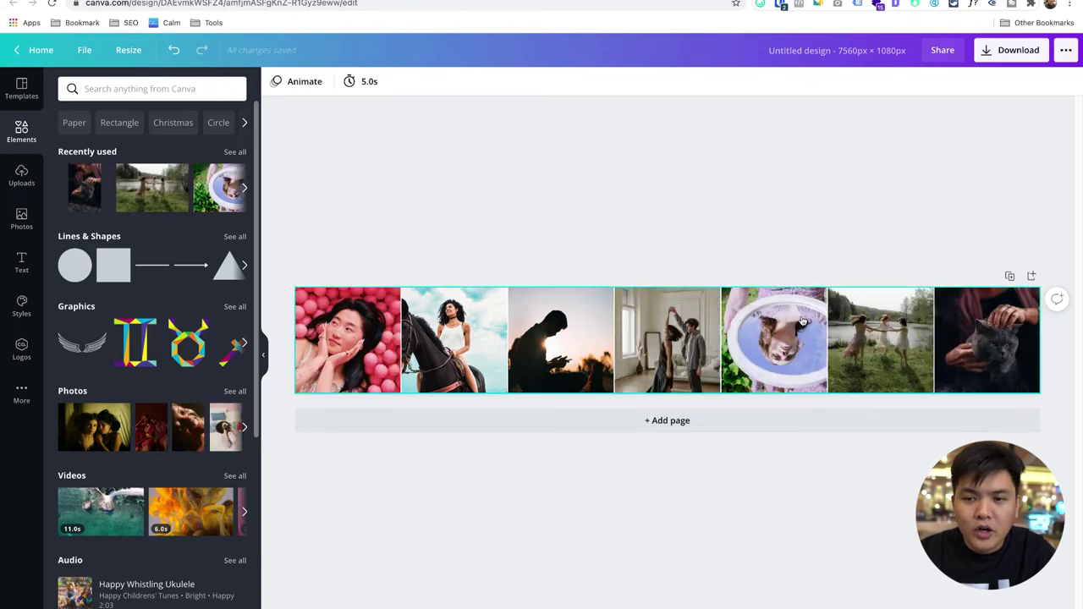
- Download the panorama as a PNG and start a new-tab search for 'pinetools'
{"action": "left_click", "coordinate": [1011, 52]}
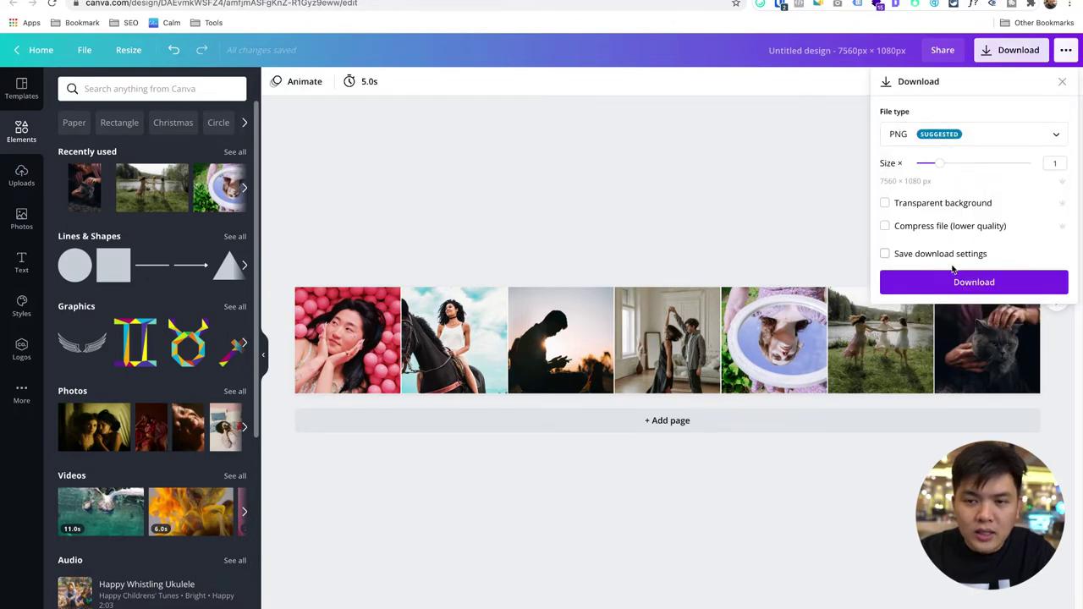
{"action": "left_click", "coordinate": [941, 278]}
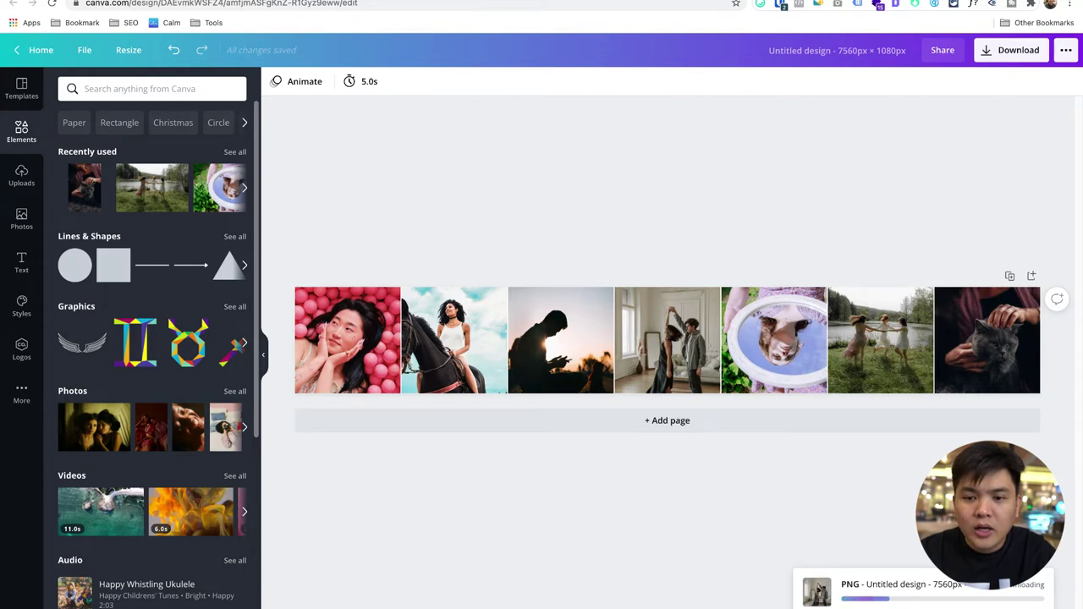
{"action": "key", "text": "ctrl+t"}
{"action": "type", "text": "pineto"}
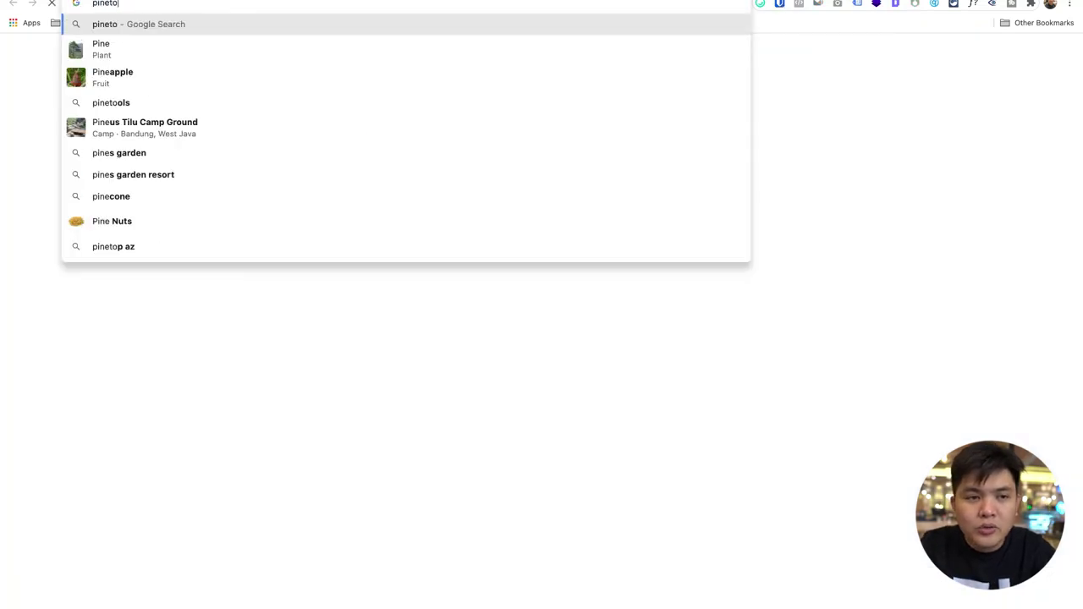
{"action": "type", "text": "ols"}
- Search Google for pinetools and open its Split image online page
{"action": "key", "text": "Return"}
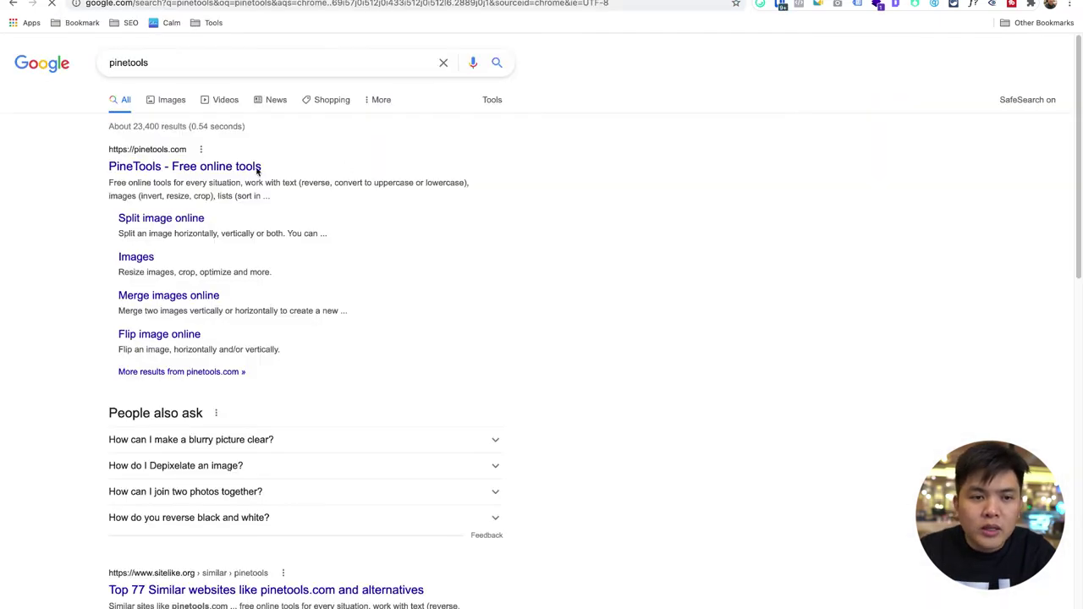
{"action": "left_click", "coordinate": [165, 221]}
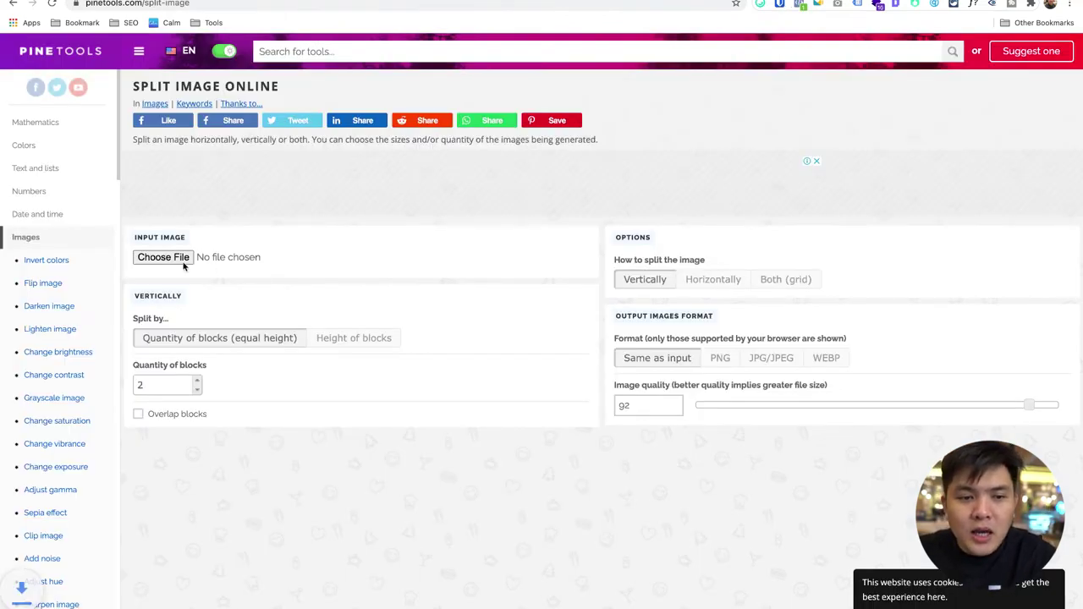
- Set the PineTools split direction to horizontal
{"action": "left_click", "coordinate": [709, 286]}
{"action": "left_click", "coordinate": [626, 280]}
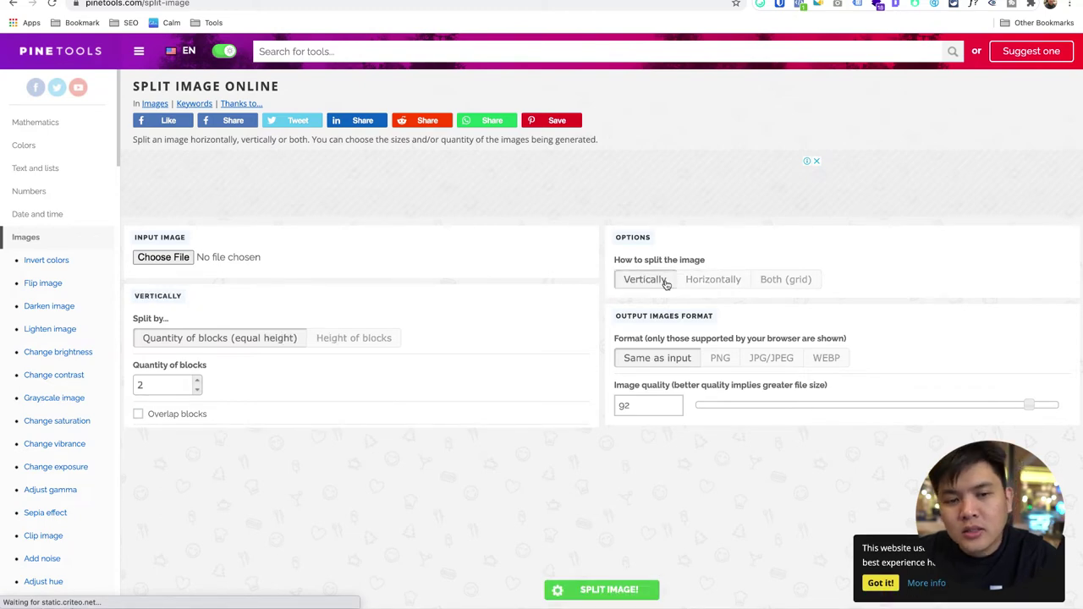
{"action": "left_click", "coordinate": [742, 280]}
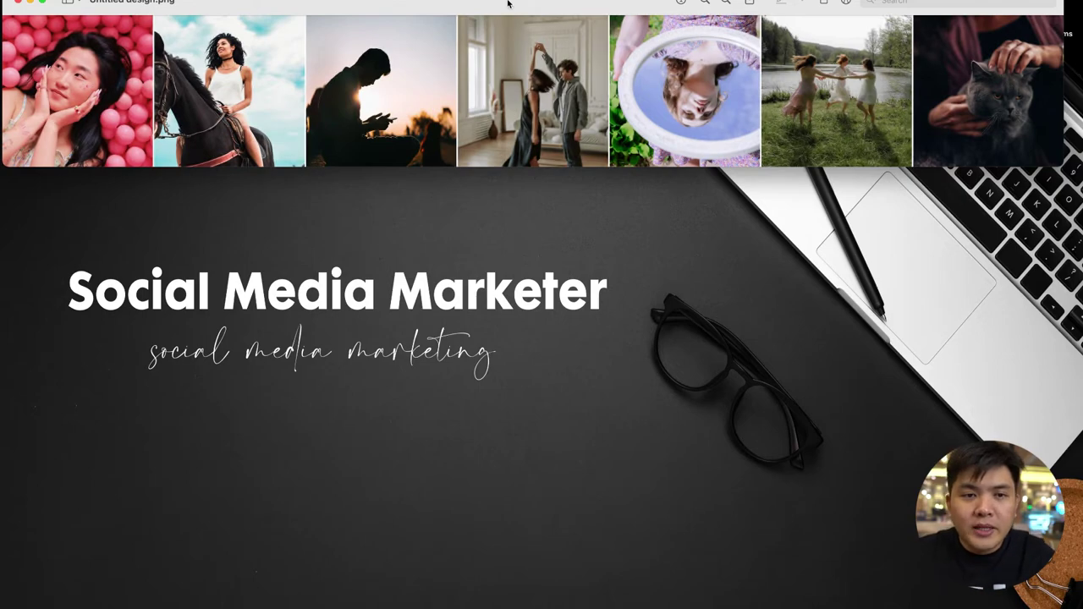
{"action": "left_click_drag", "start_coordinate": [507, 3], "coordinate": [544, 225]}
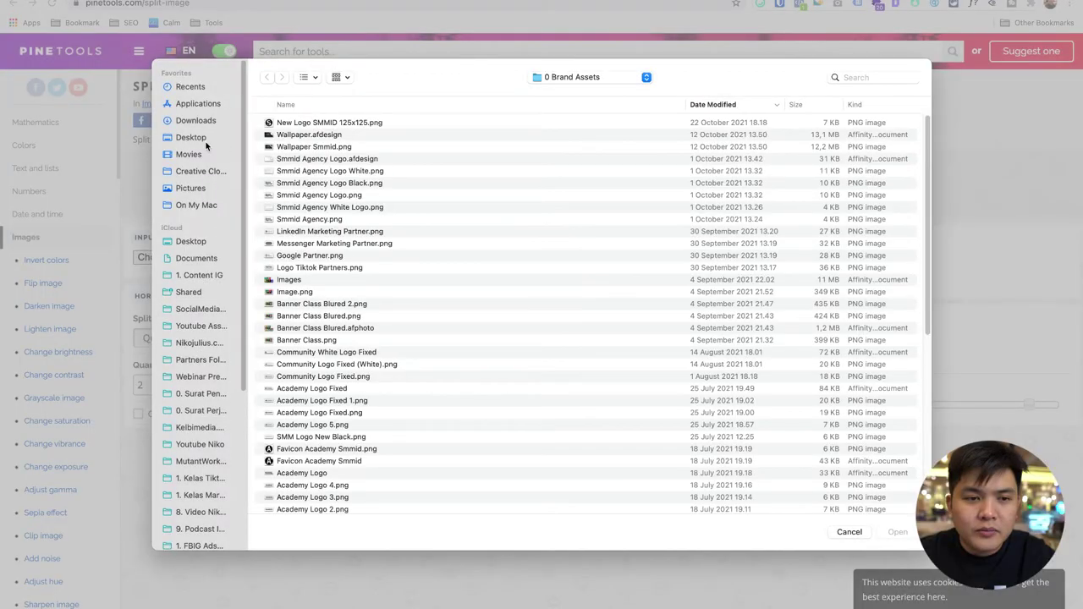
- Load Untitled design.png from Downloads and download the seven pieces as a .zip file
{"action": "left_click", "coordinate": [209, 121]}
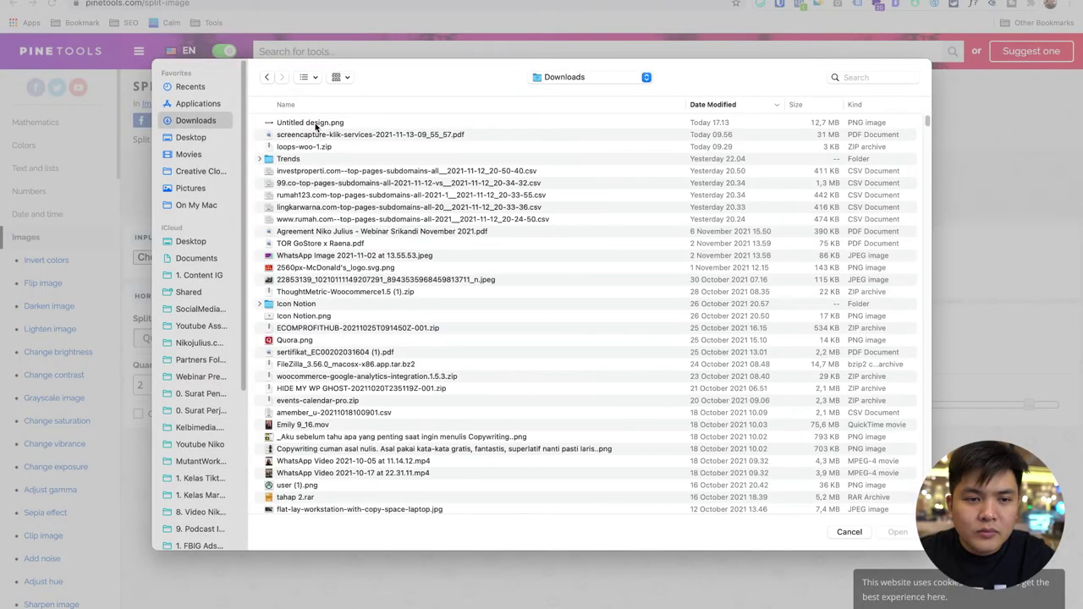
{"action": "double_click", "coordinate": [315, 124]}
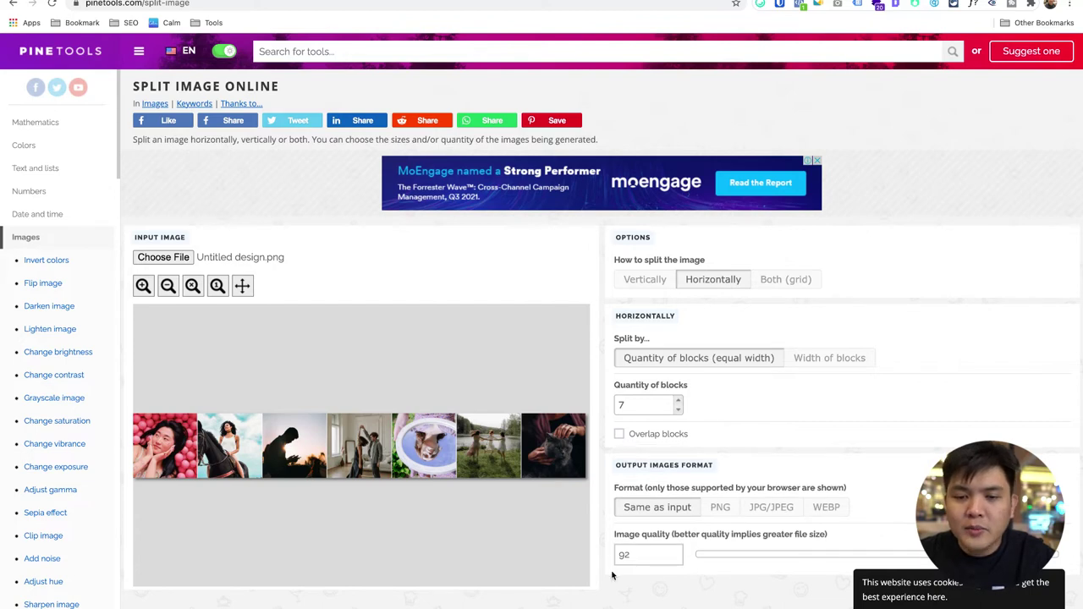
{"action": "scroll", "coordinate": [612, 575], "scroll_direction": "down", "scroll_amount": 2}
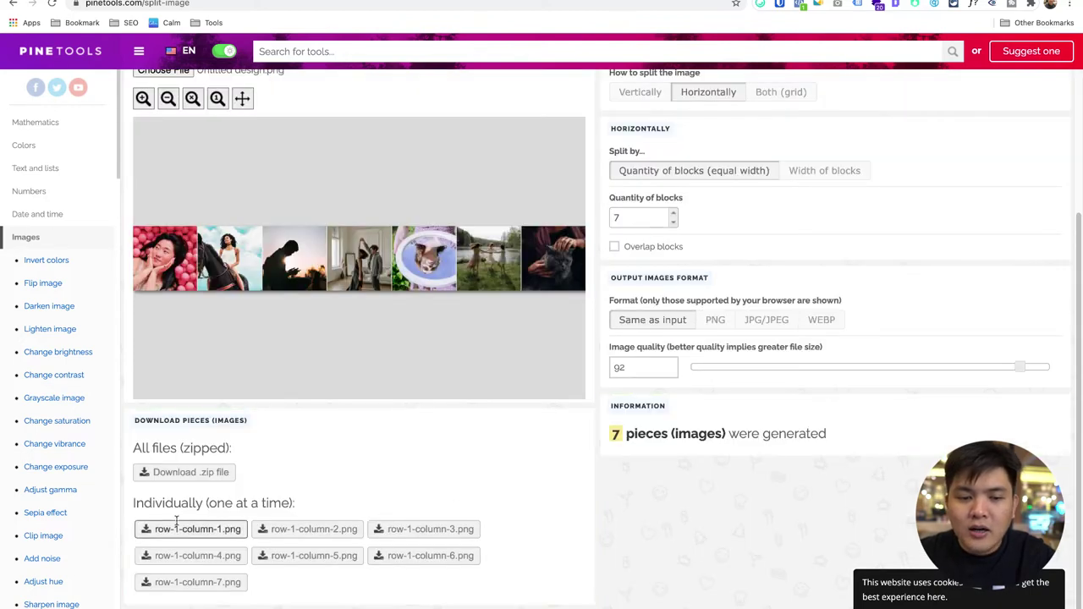
{"action": "left_click", "coordinate": [203, 483]}
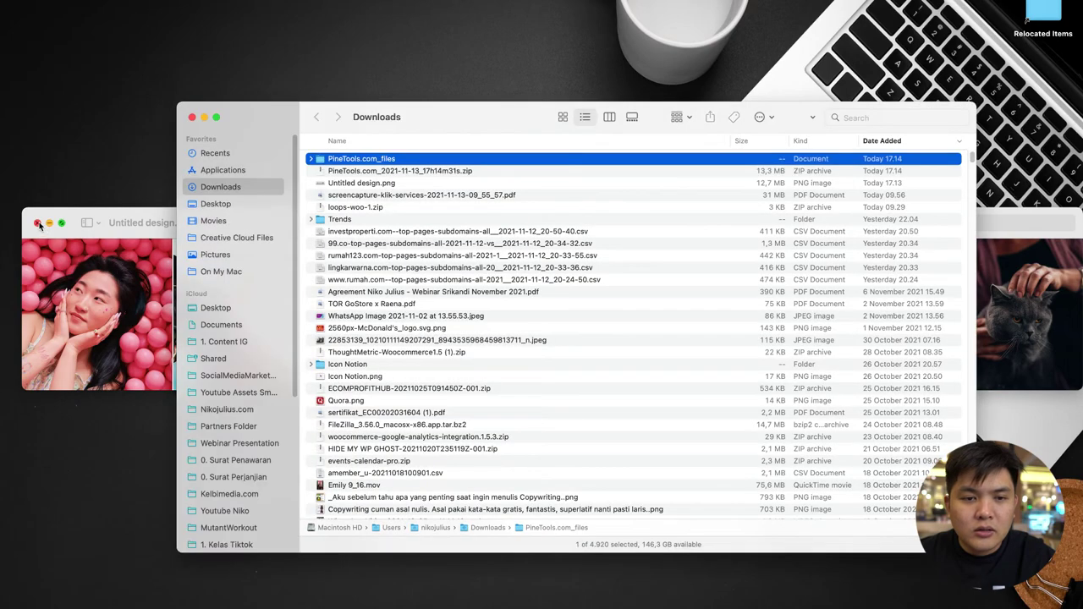
- Open PineTools.com_files in Downloads and preview the row-1-column PNG pieces, from column 1 to the mirror piece
{"action": "left_click", "coordinate": [37, 222]}
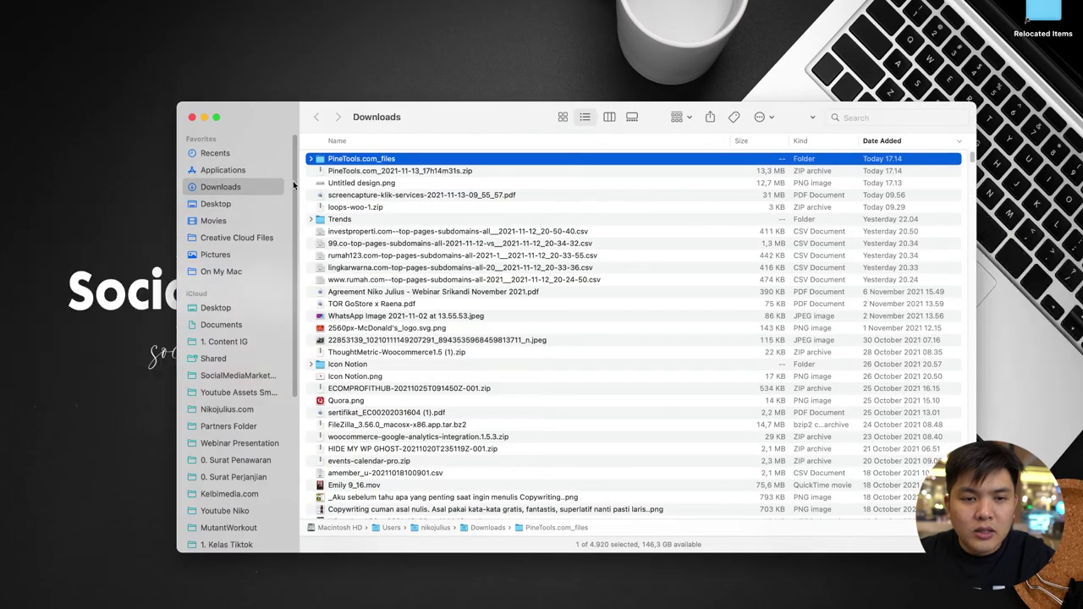
{"action": "double_click", "coordinate": [357, 161]}
{"action": "left_click", "coordinate": [367, 160]}
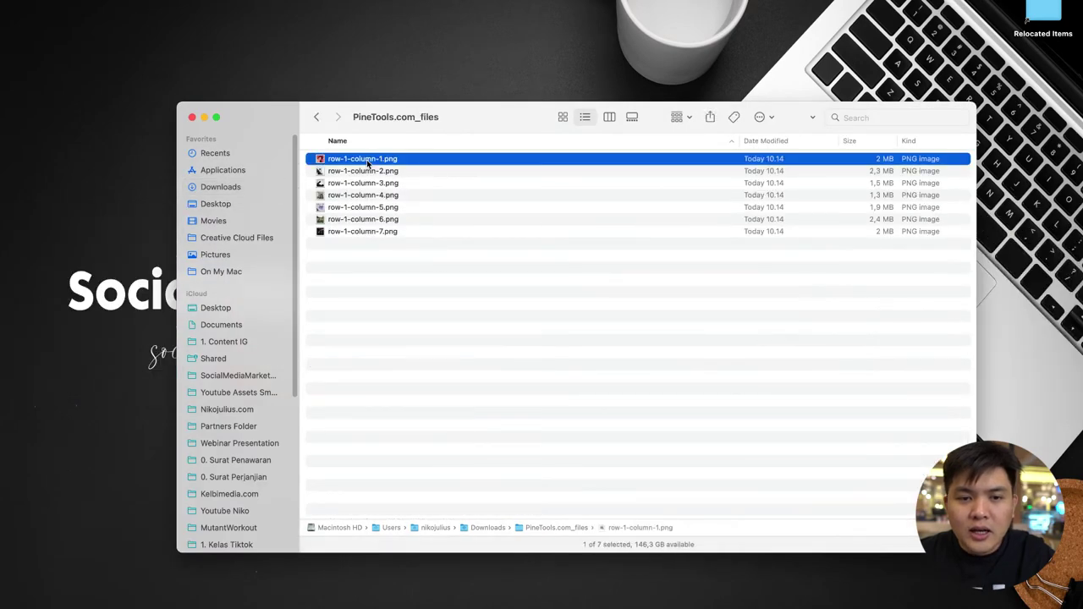
{"action": "key", "text": "space"}
{"action": "key", "text": "Down"}
{"action": "key", "text": "Down"}
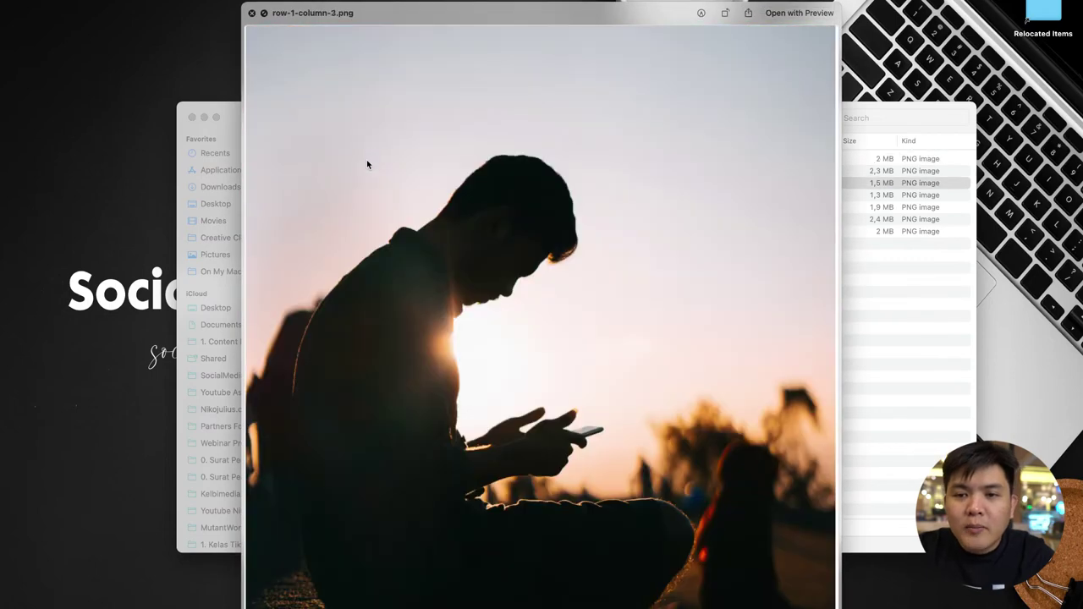
{"action": "key", "text": "Down"}
{"action": "key", "text": "Down"}
{"action": "key", "text": "Down"}
{"action": "key", "text": "Down"}
{"action": "key", "text": "Up"}
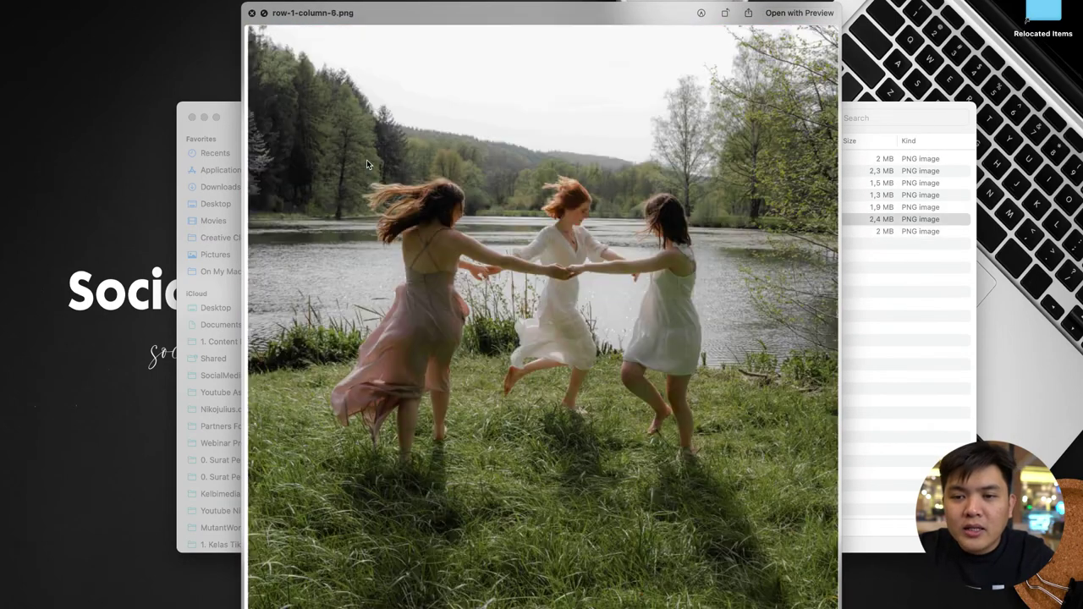
{"action": "key", "text": "Up"}
{"action": "key", "text": "Up"}
{"action": "key", "text": "Up"}
{"action": "key", "text": "Up"}
{"action": "key", "text": "Up"}
{"action": "key", "text": "space"}
{"action": "key", "text": "ctrl+Right"}
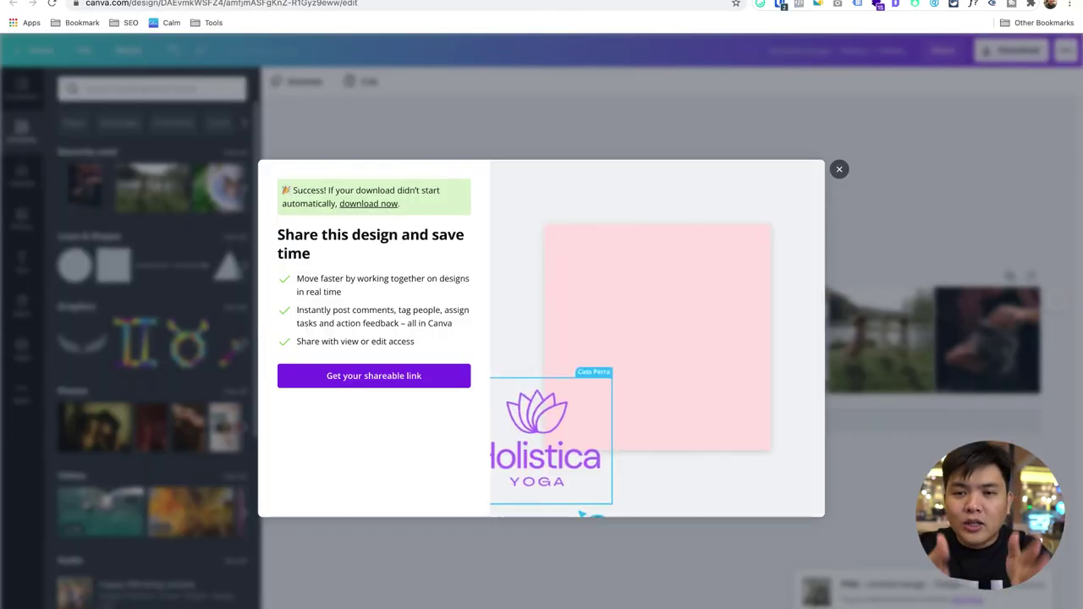
- Dismiss the 'Share this design' download-success dialog to return to the image strip editor
{"action": "left_click", "coordinate": [522, 144]}
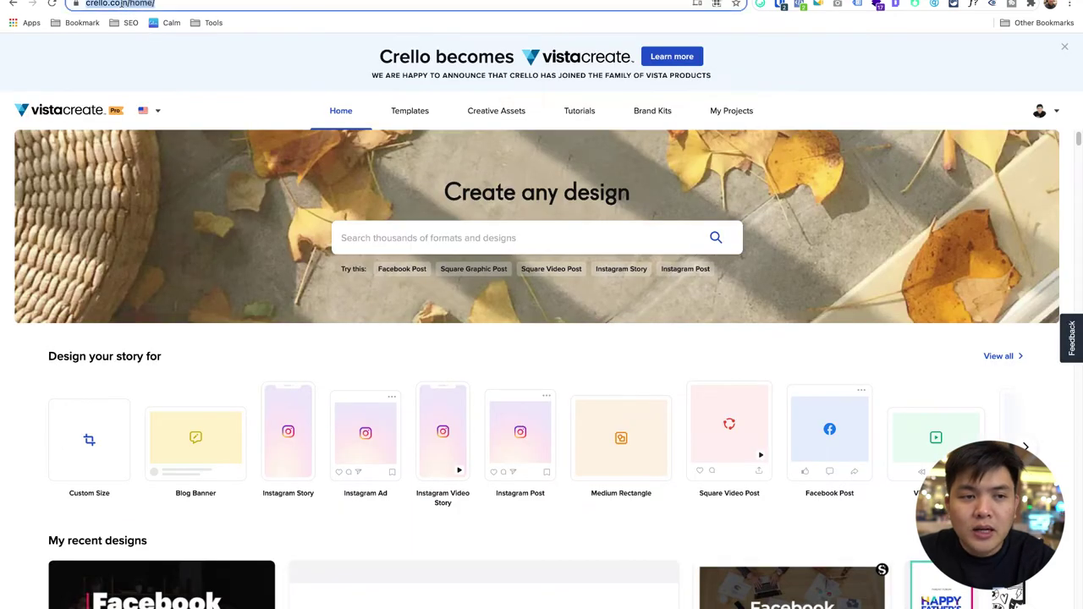
- Browse the VistaCreate home page rows: Featured templates, Newest, Podcast Cover, Instagram Post, Square Video Post
{"action": "left_click", "coordinate": [168, 4]}
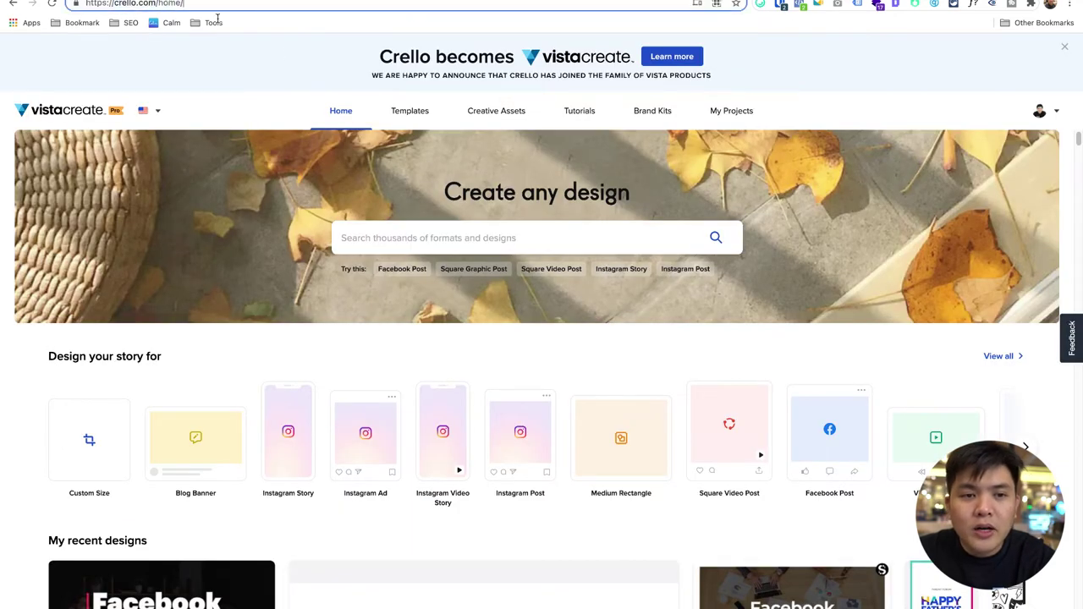
{"action": "left_click", "coordinate": [281, 57]}
{"action": "scroll", "coordinate": [428, 321], "scroll_direction": "down", "scroll_amount": 3}
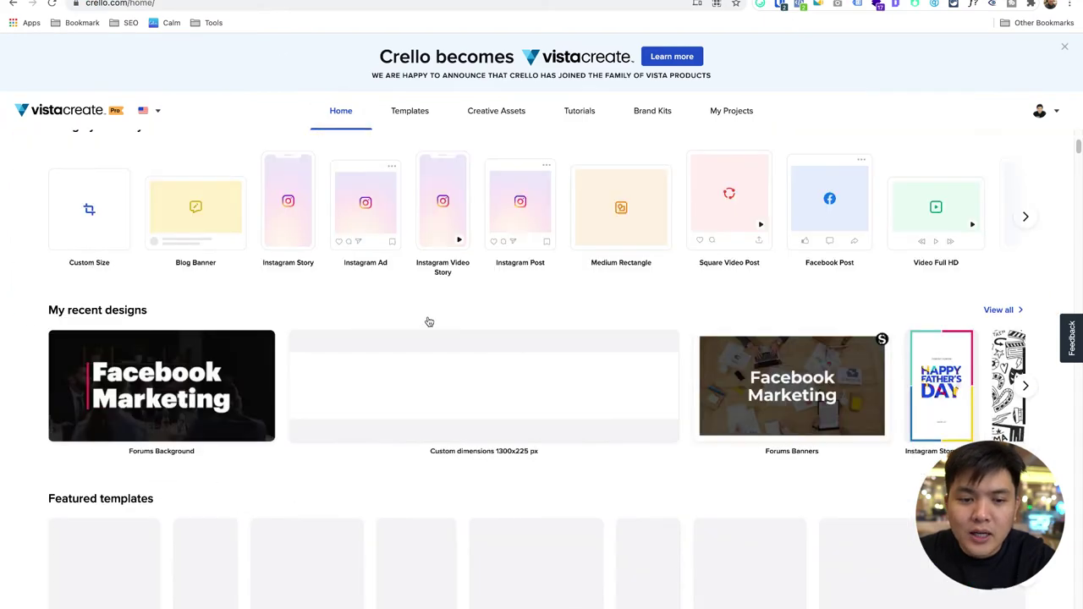
{"action": "scroll", "coordinate": [428, 322], "scroll_direction": "down", "scroll_amount": 4}
{"action": "scroll", "coordinate": [428, 323], "scroll_direction": "down", "scroll_amount": 1}
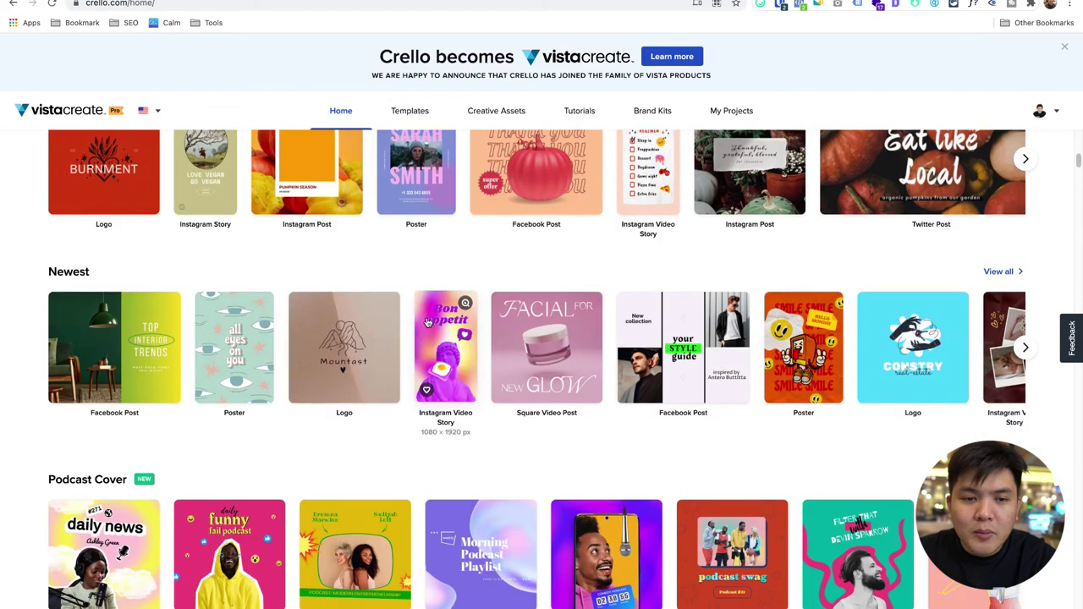
{"action": "scroll", "coordinate": [423, 356], "scroll_direction": "up", "scroll_amount": 2}
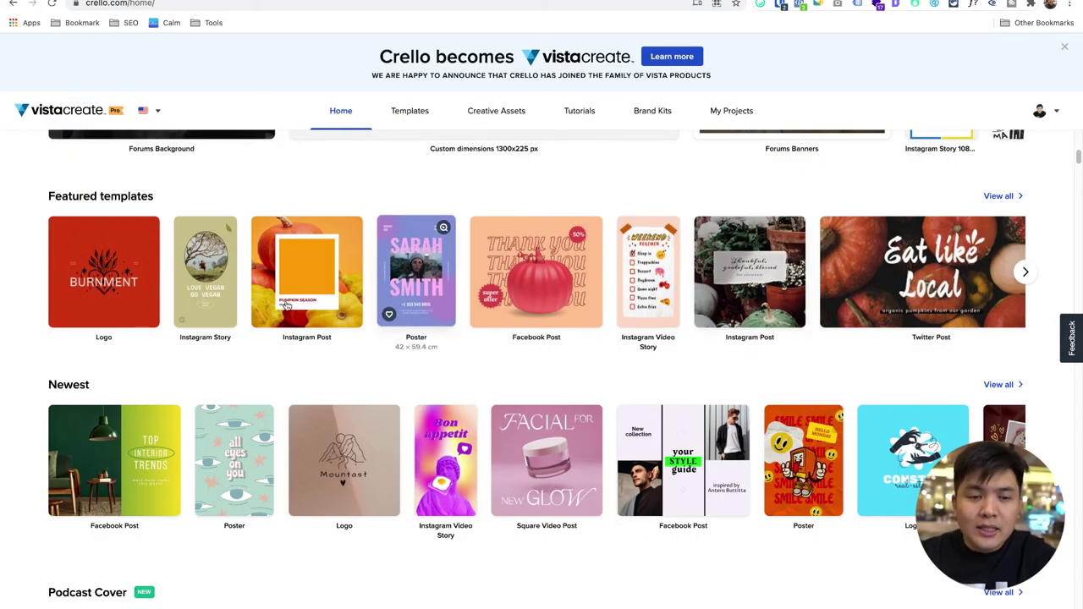
{"action": "scroll", "coordinate": [268, 379], "scroll_direction": "down", "scroll_amount": 3}
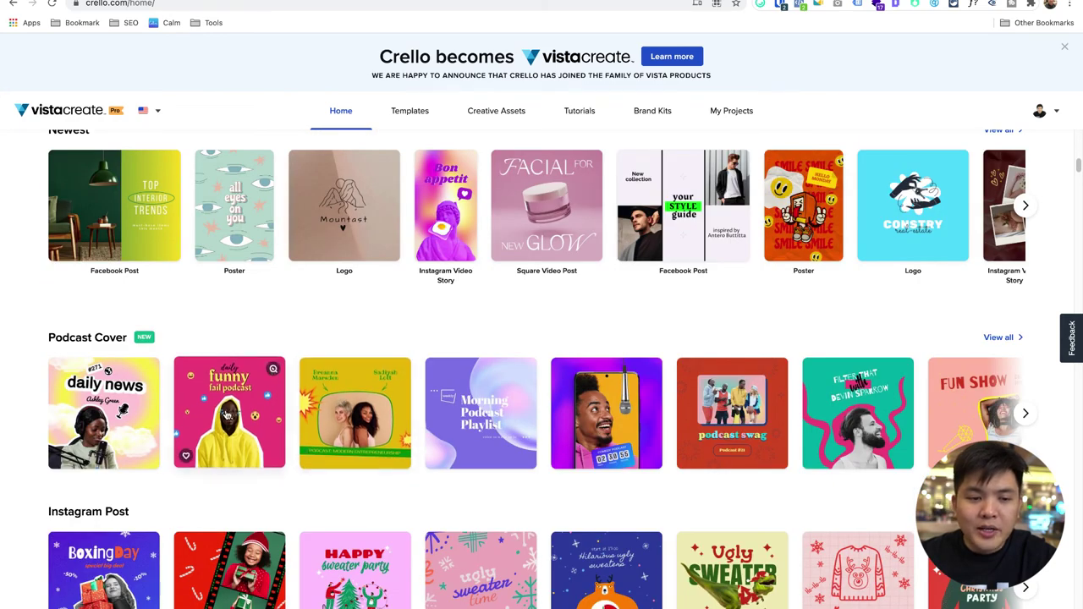
{"action": "scroll", "coordinate": [227, 414], "scroll_direction": "down", "scroll_amount": 2}
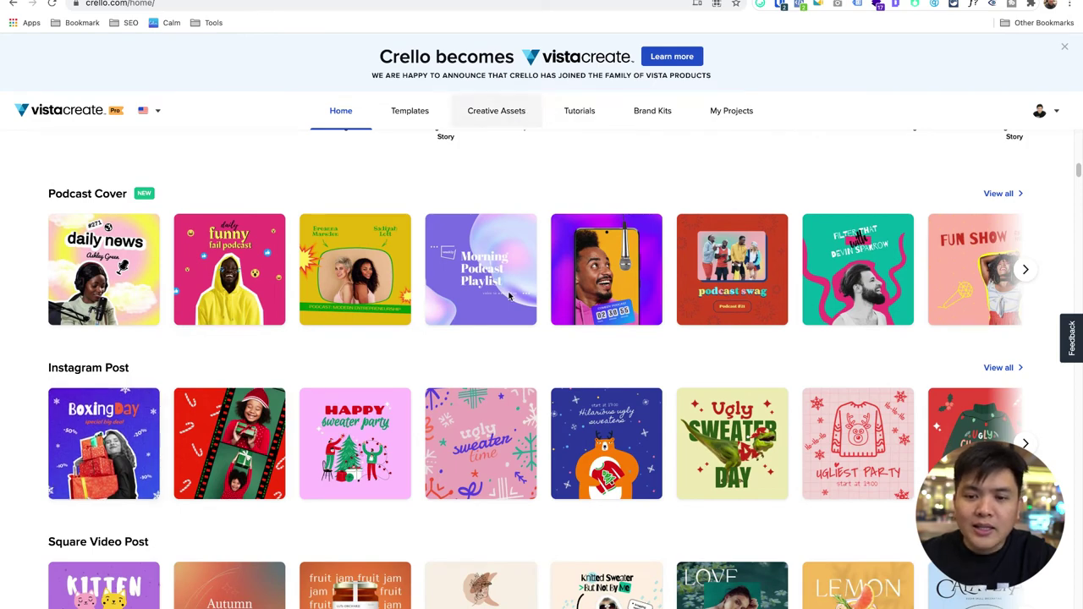
{"action": "scroll", "coordinate": [511, 294], "scroll_direction": "down", "scroll_amount": 3}
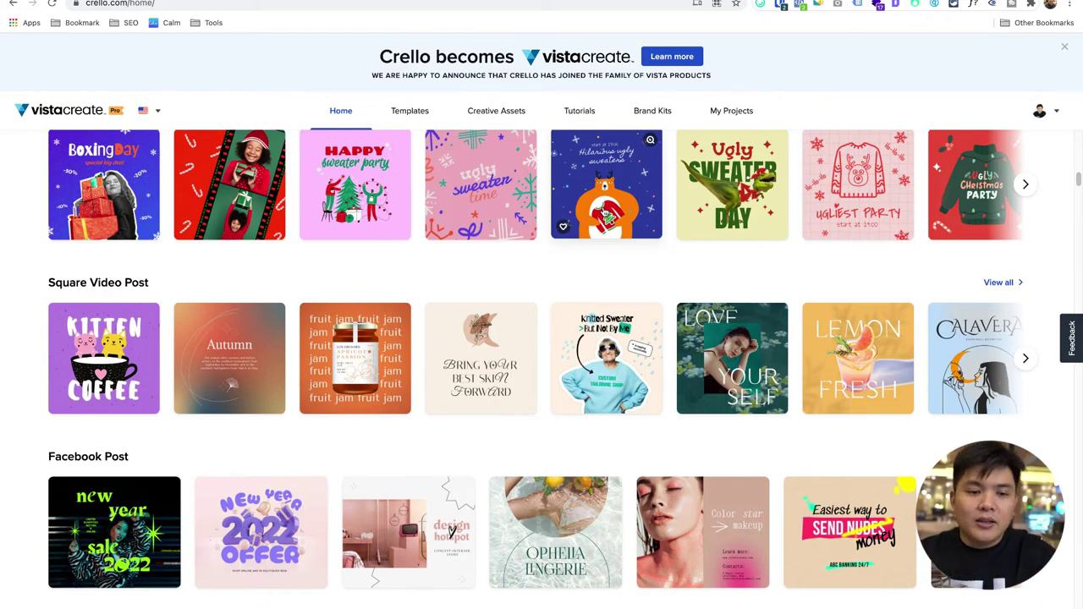
{"action": "scroll", "coordinate": [507, 423], "scroll_direction": "down", "scroll_amount": 4}
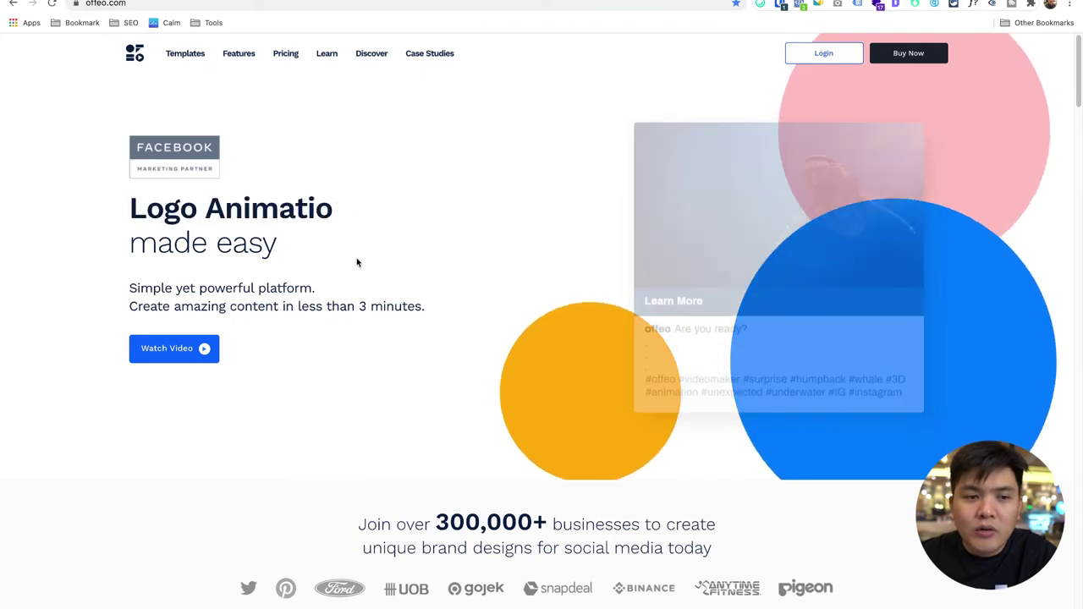
- Skim the Offeo home page, then go to Login to reach the Projects dashboard
{"action": "scroll", "coordinate": [358, 264], "scroll_direction": "down", "scroll_amount": 4}
{"action": "scroll", "coordinate": [389, 271], "scroll_direction": "down", "scroll_amount": 3}
{"action": "scroll", "coordinate": [389, 271], "scroll_direction": "up", "scroll_amount": 7}
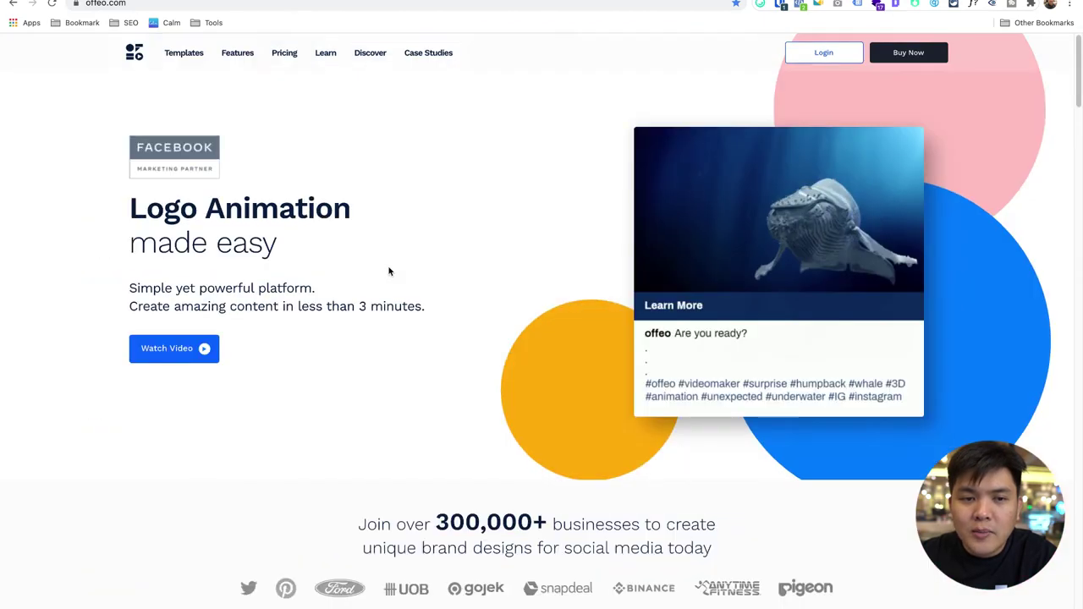
{"action": "left_click", "coordinate": [824, 54]}
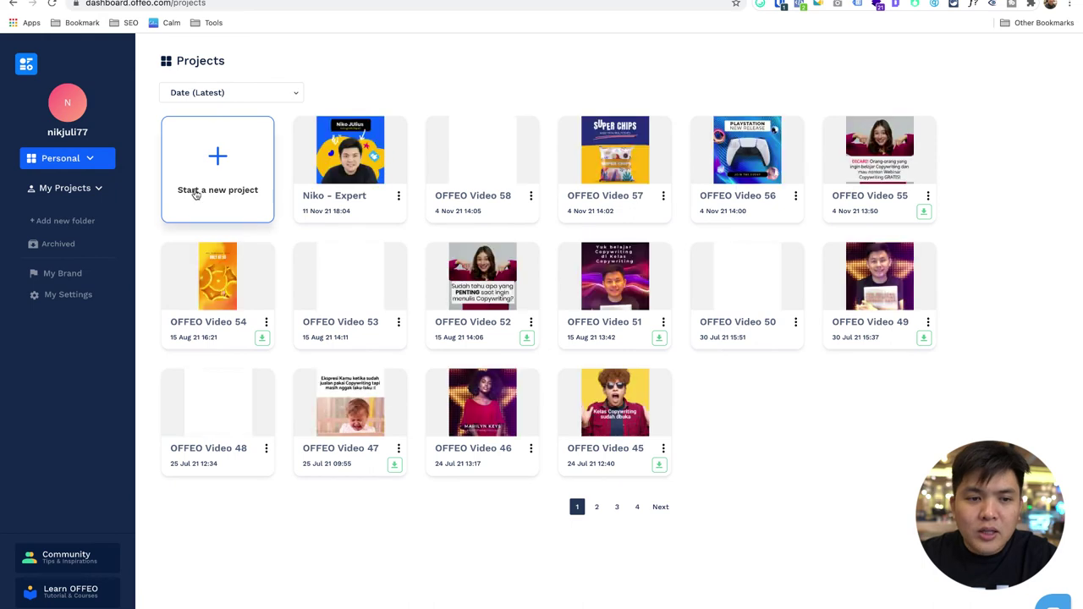
- Create a new Designer Templates project using the square 1080 x 1080 Social Media Post format
{"action": "left_click", "coordinate": [212, 192]}
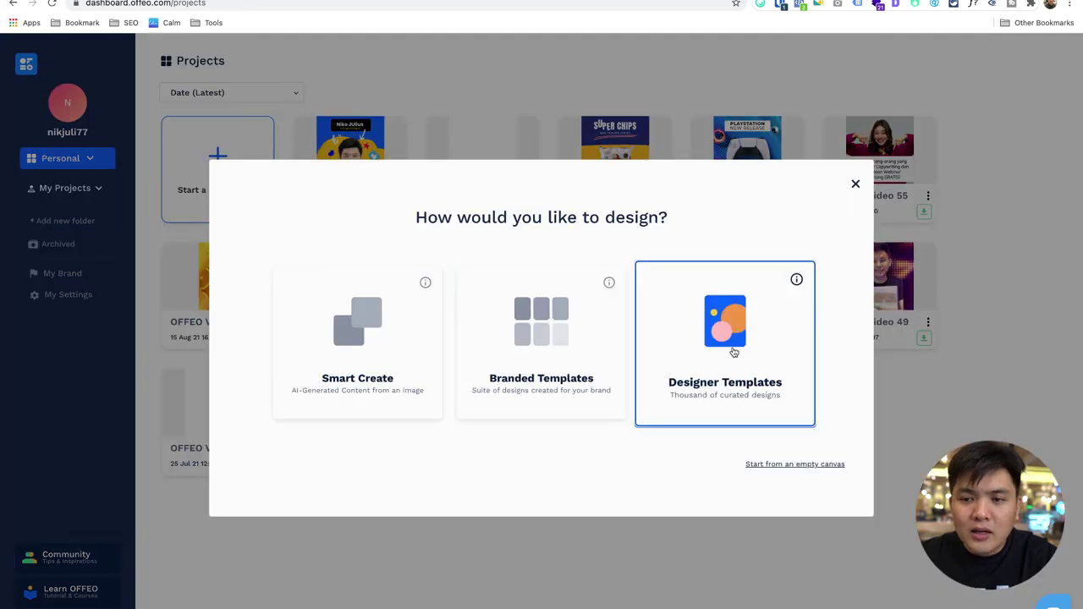
{"action": "left_click", "coordinate": [733, 351]}
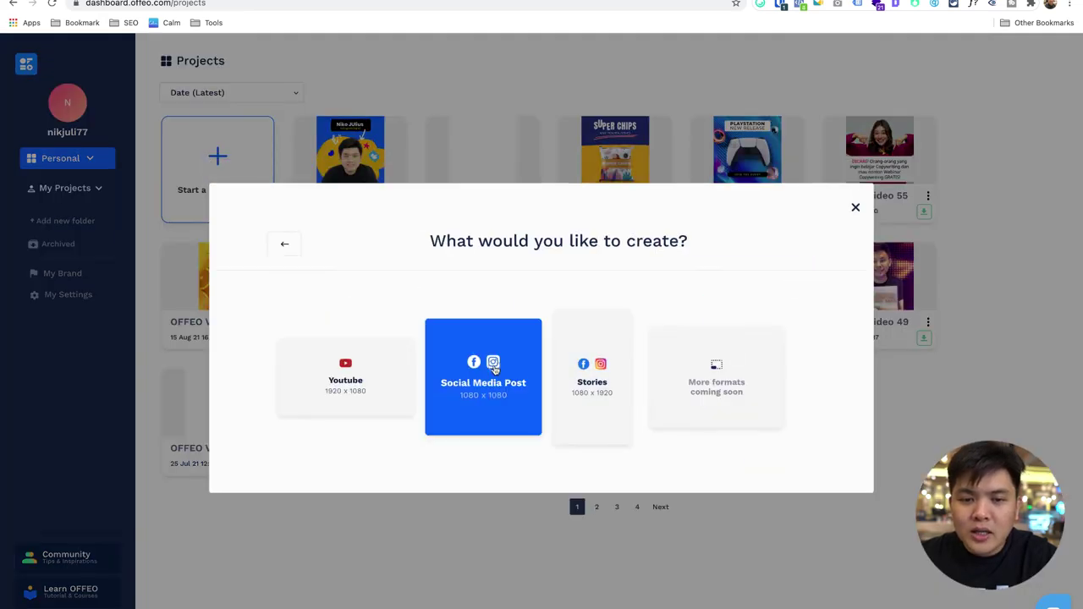
{"action": "left_click", "coordinate": [479, 387]}
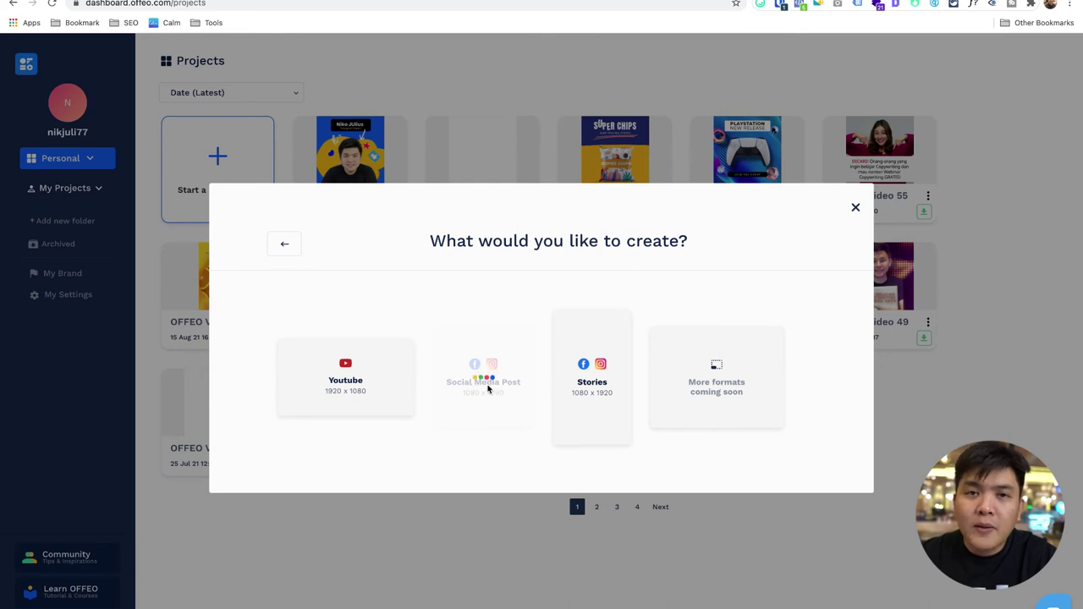